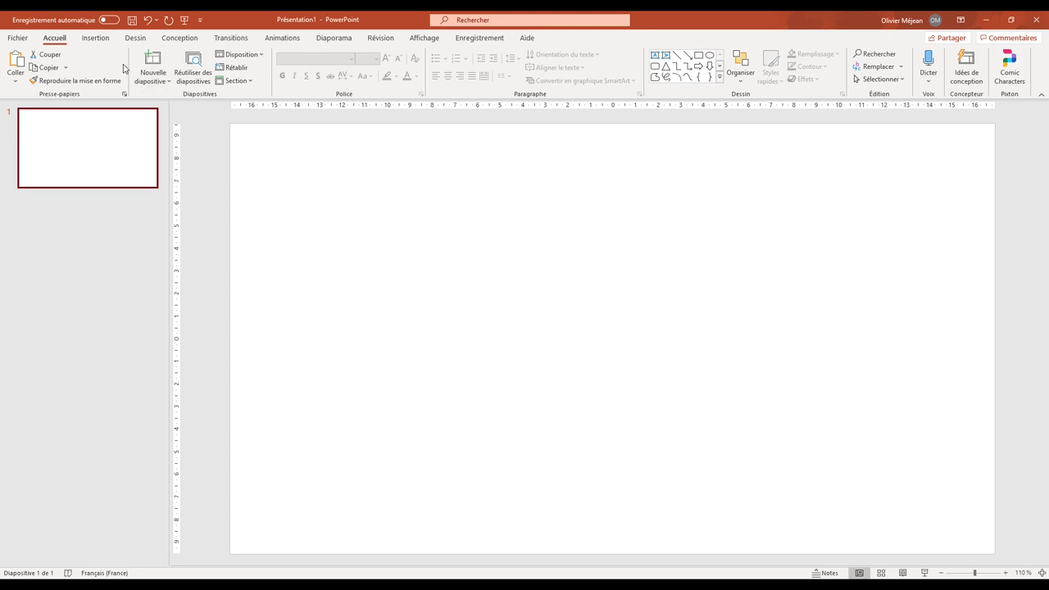
Step: Insert the picture balance.png from this computer onto the blank slide
left_click(95, 39)
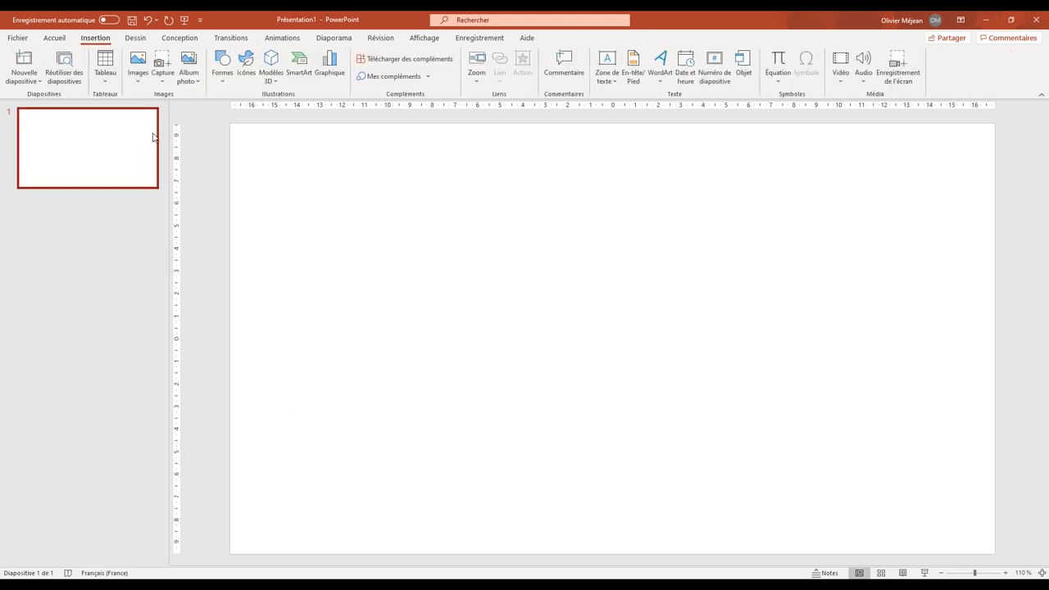
left_click(141, 82)
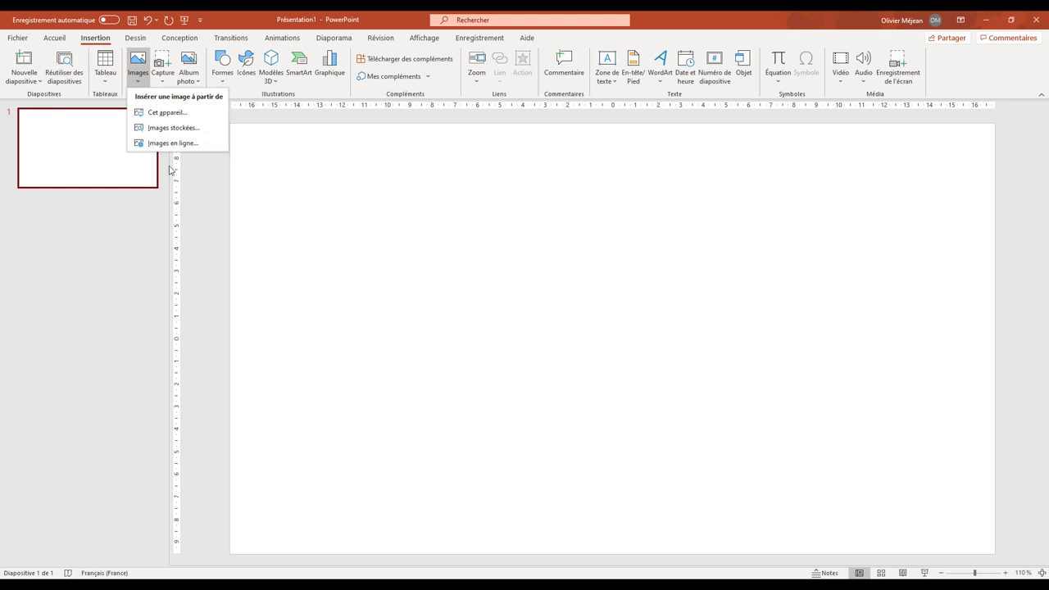
left_click(175, 116)
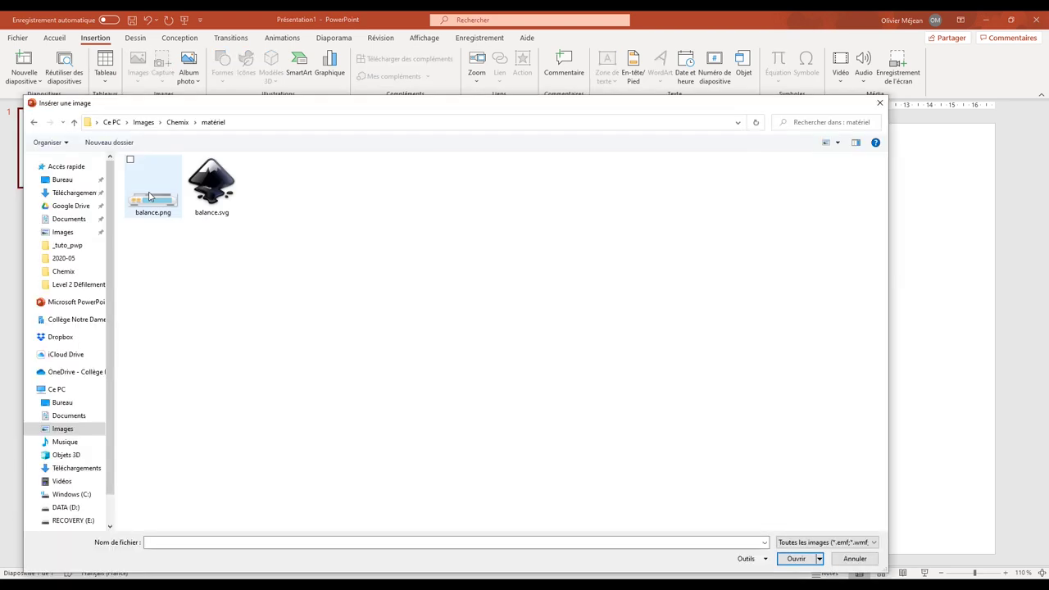
double_click(156, 202)
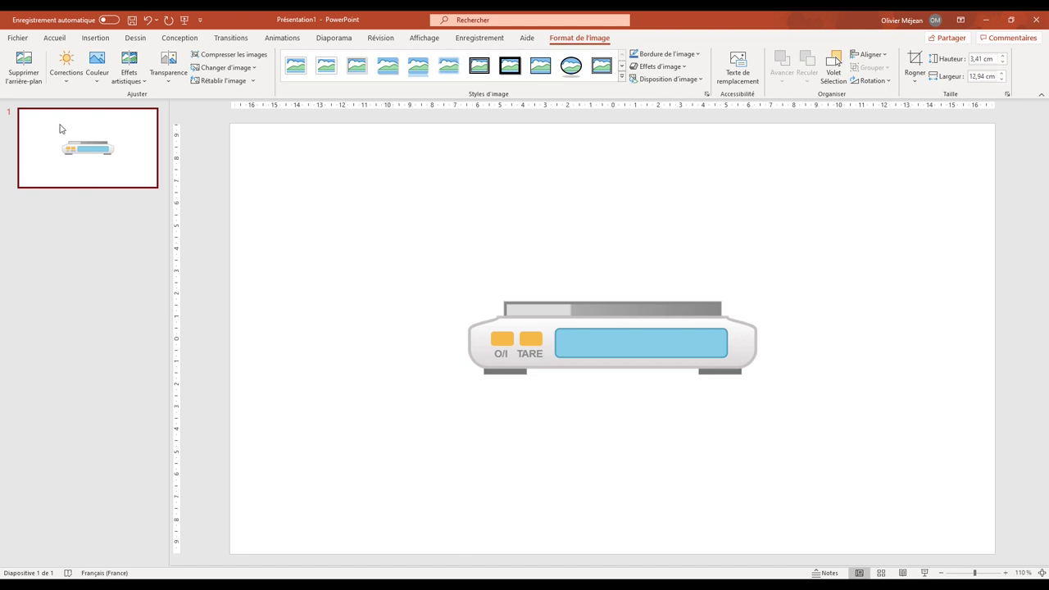
Step: Draw a text box at the slide's top-left reading '00,0 g'
left_click(95, 38)
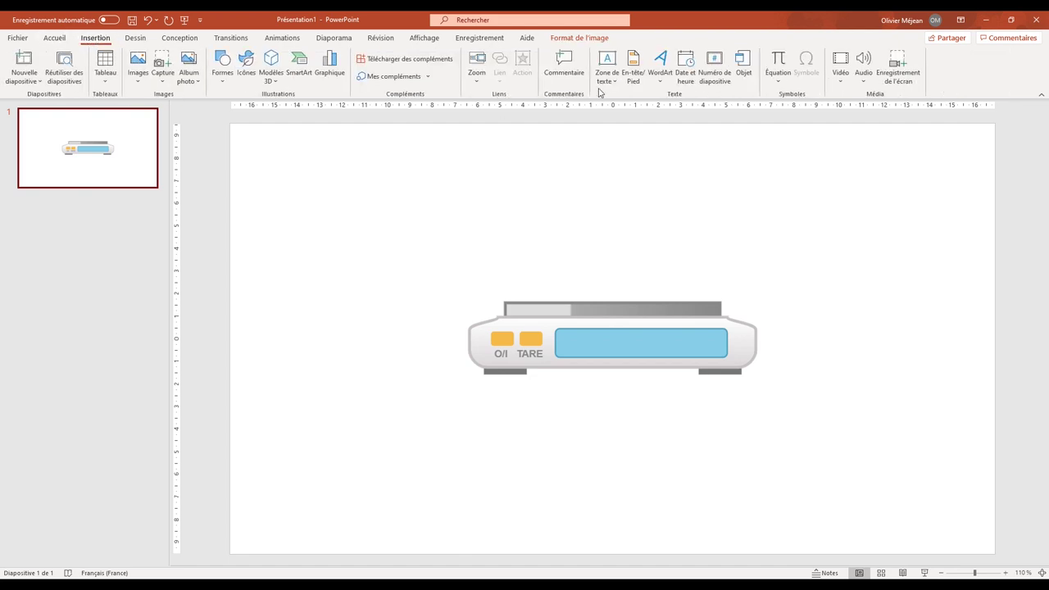
left_click(607, 64)
left_click_drag(262, 149, 328, 177)
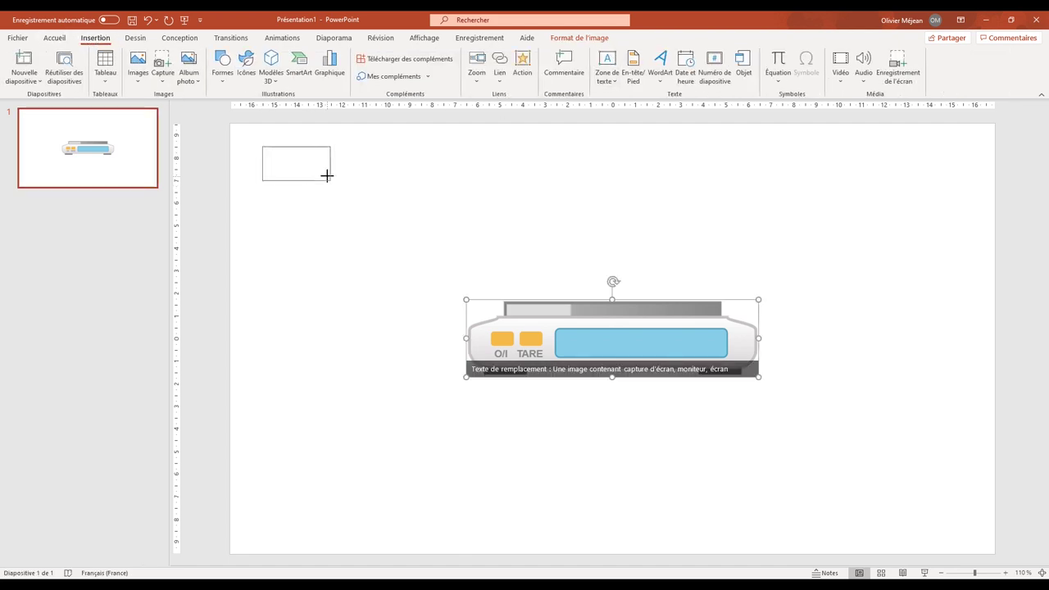
type("0")
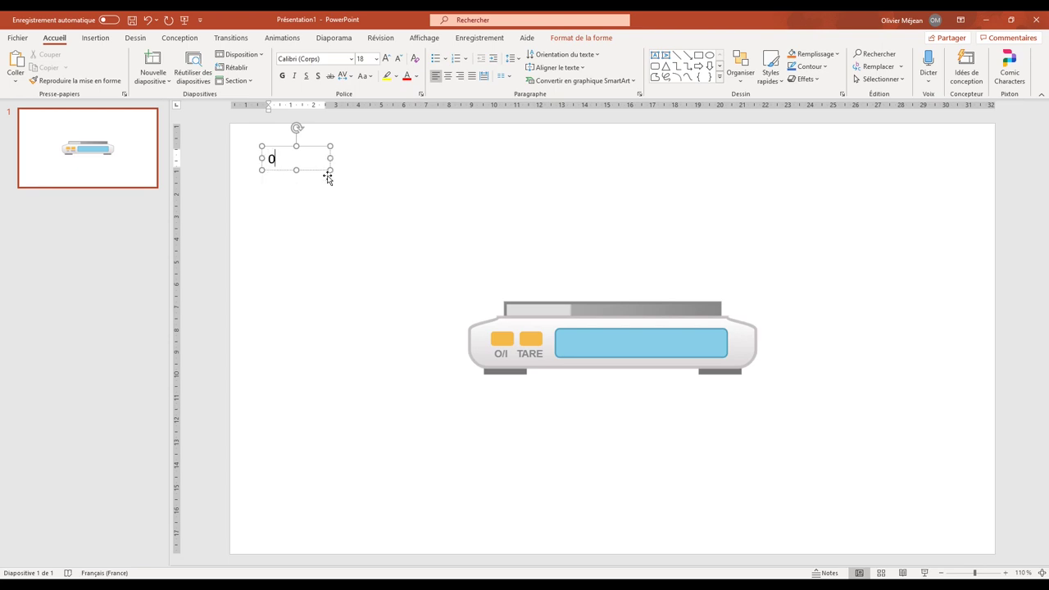
type("0,0 g")
key("Return")
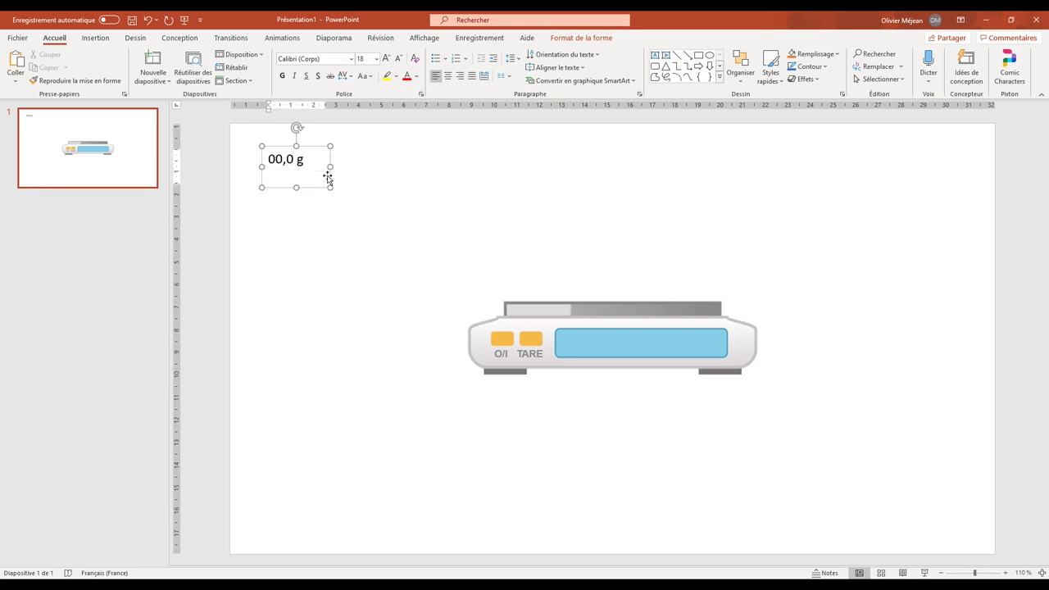
key("BackSpace")
Step: Select the whole 00,0 g text box as an object rather than its text
left_click(332, 196)
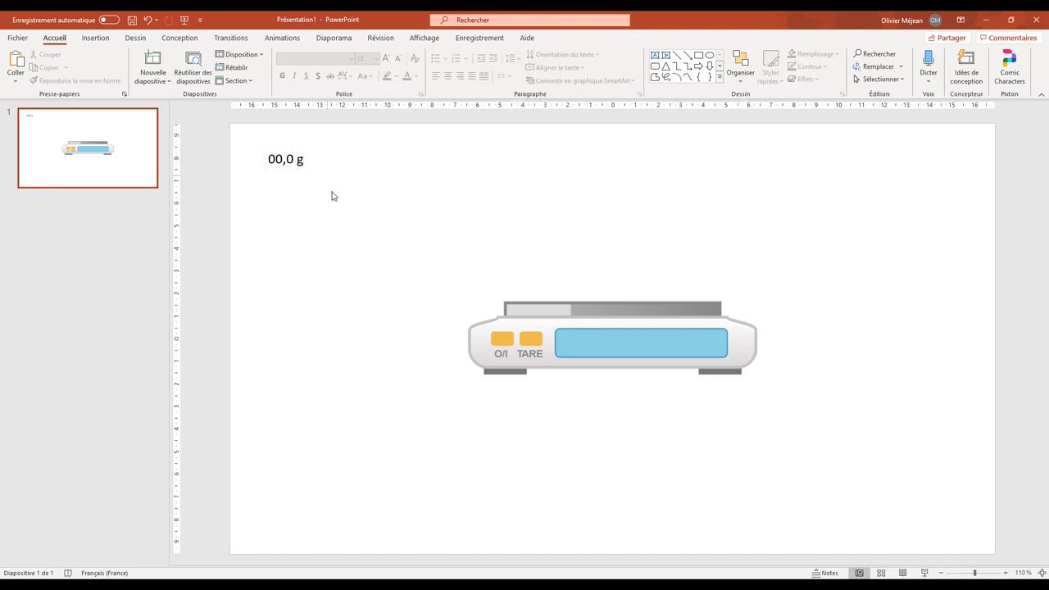
left_click(301, 160)
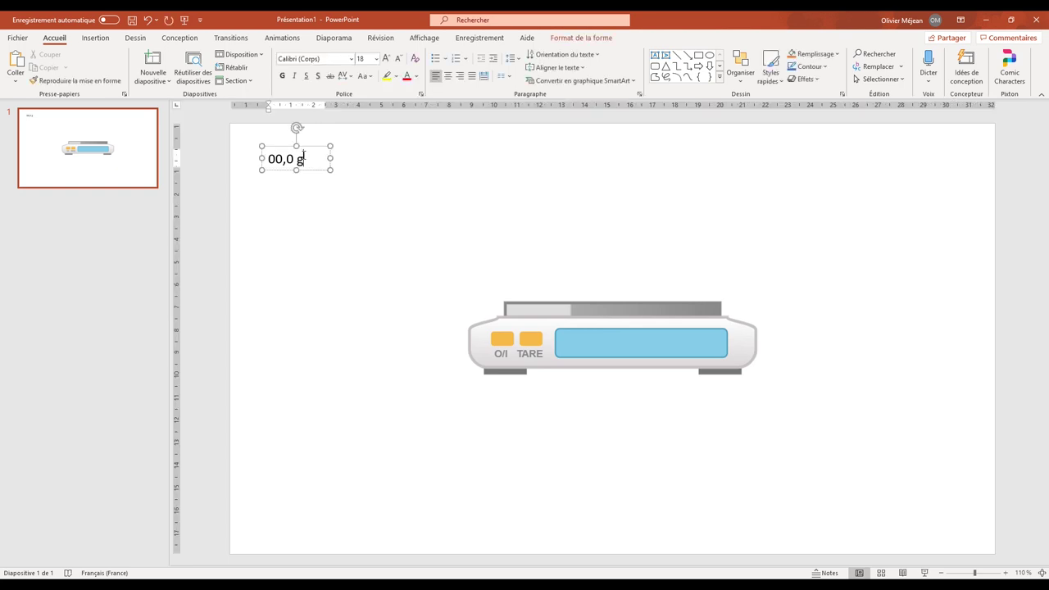
left_click(312, 143)
left_click(298, 147)
left_click(309, 148)
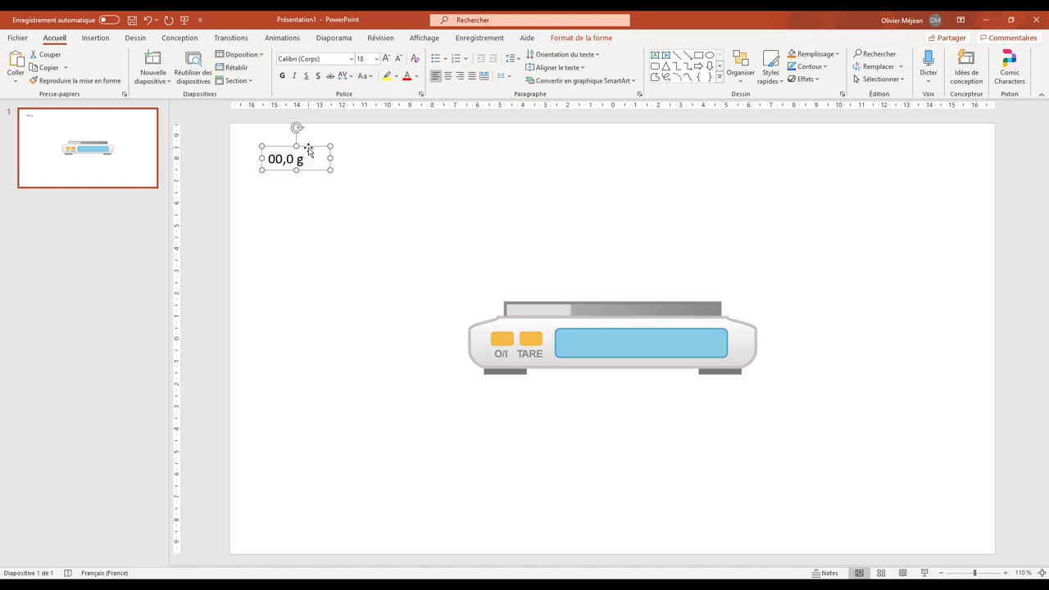
Step: Paste copies of the 00,0 g box and drag them into a column below the original
key("ctrl+v")
mouse_move(307, 176)
left_mouse_down()
mouse_move(318, 351)
mouse_move(320, 295)
left_mouse_up()
key("ctrl+v")
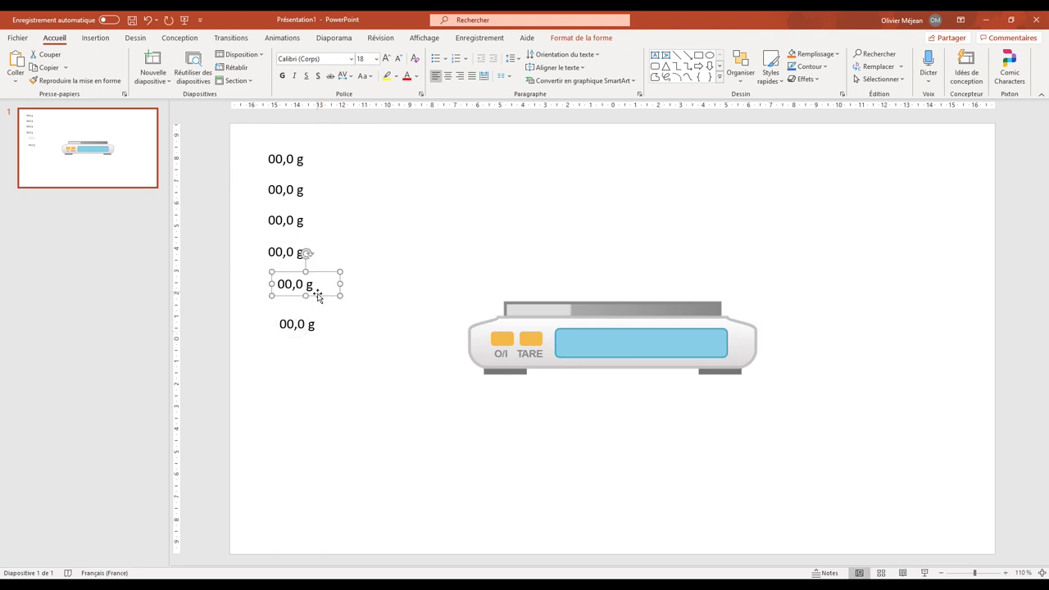
left_click(345, 370)
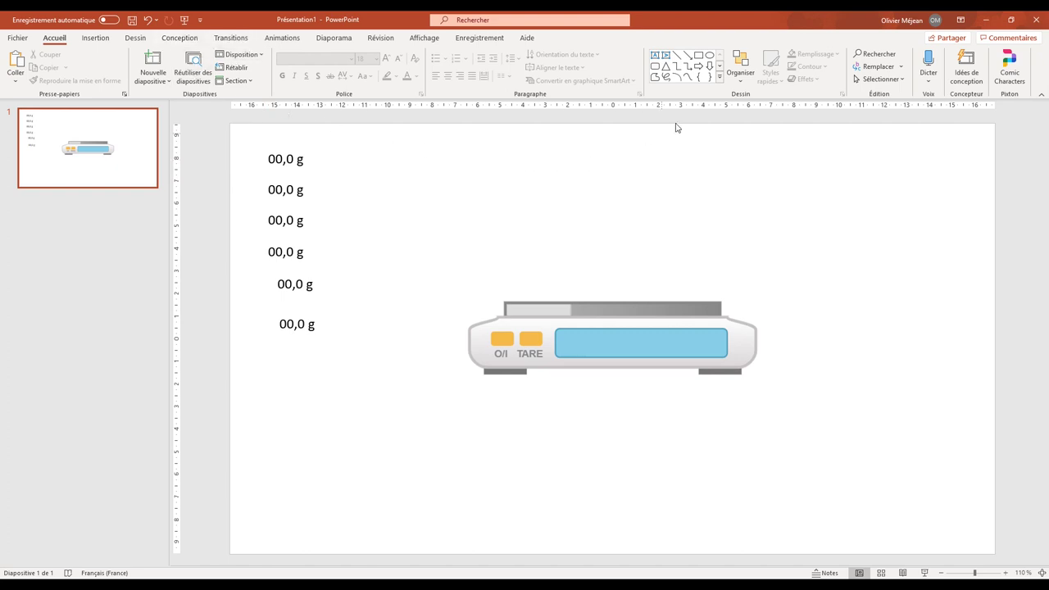
Step: In the Selection pane, rename the scale picture to 'balance'
left_click(740, 82)
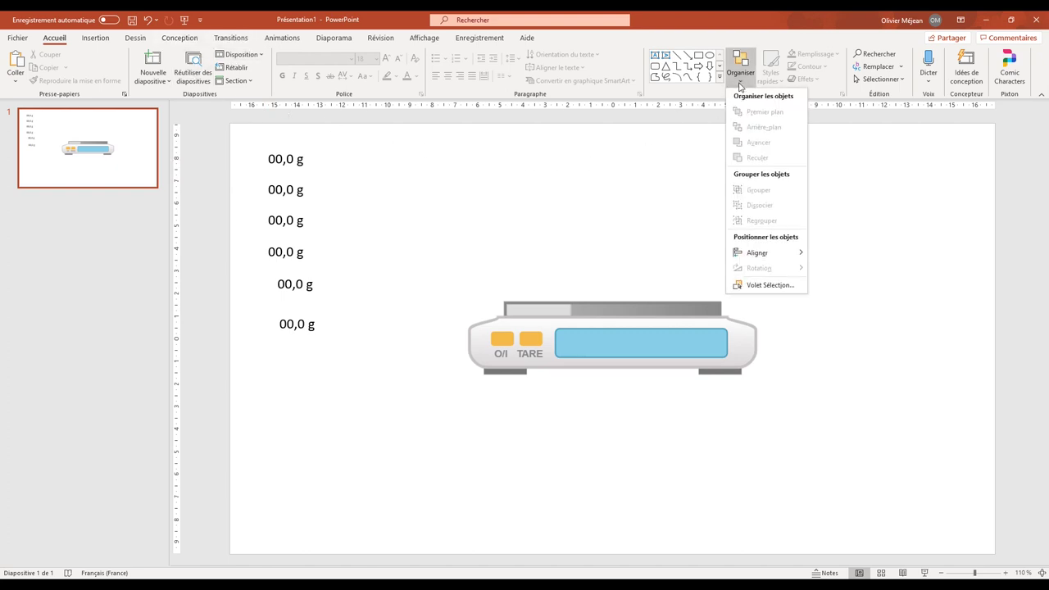
left_click(771, 285)
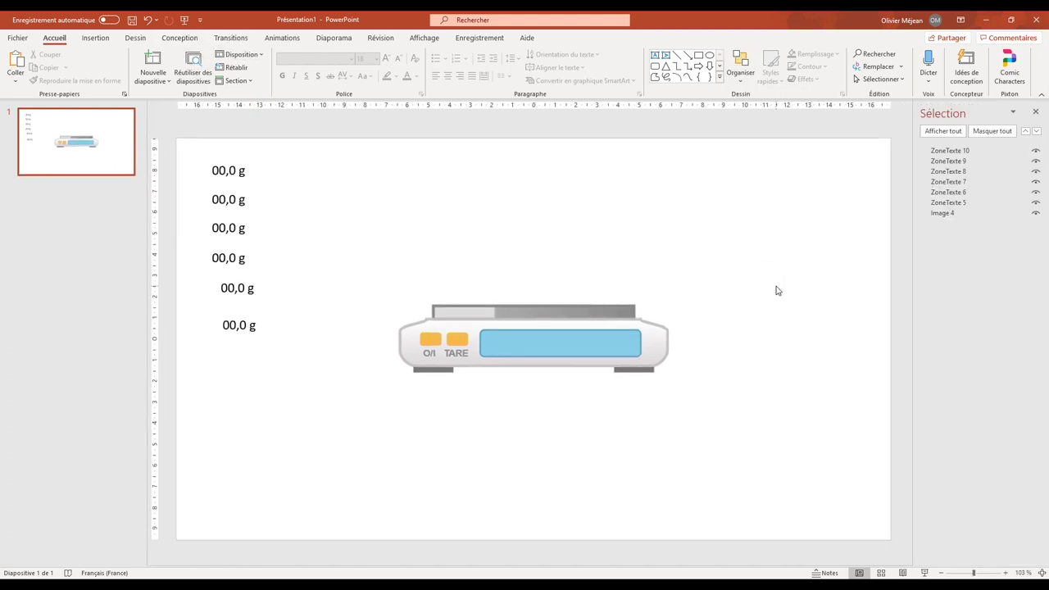
left_click(949, 217)
left_click(953, 214)
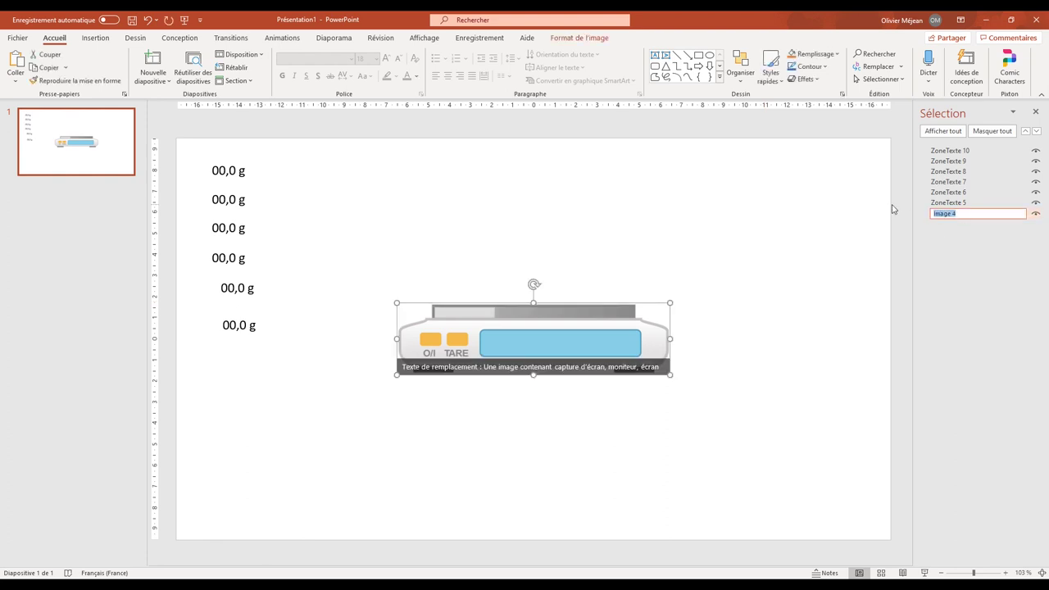
type("balance")
key("Return")
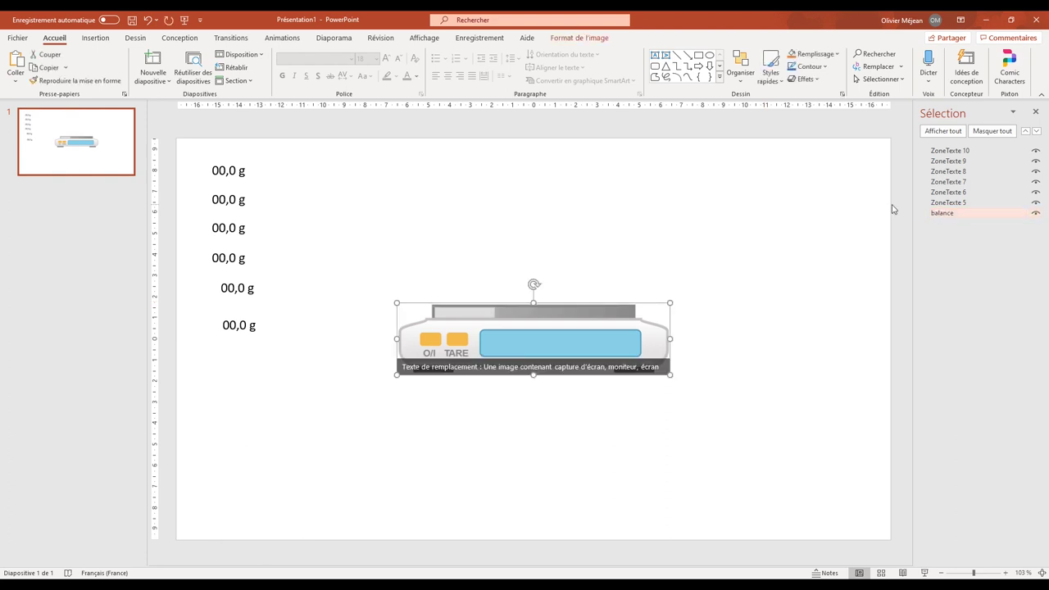
Step: Rename the six text boxes 0g, 10g, 20g, 30g, 50g and 40g
left_click(967, 204)
left_click(967, 204)
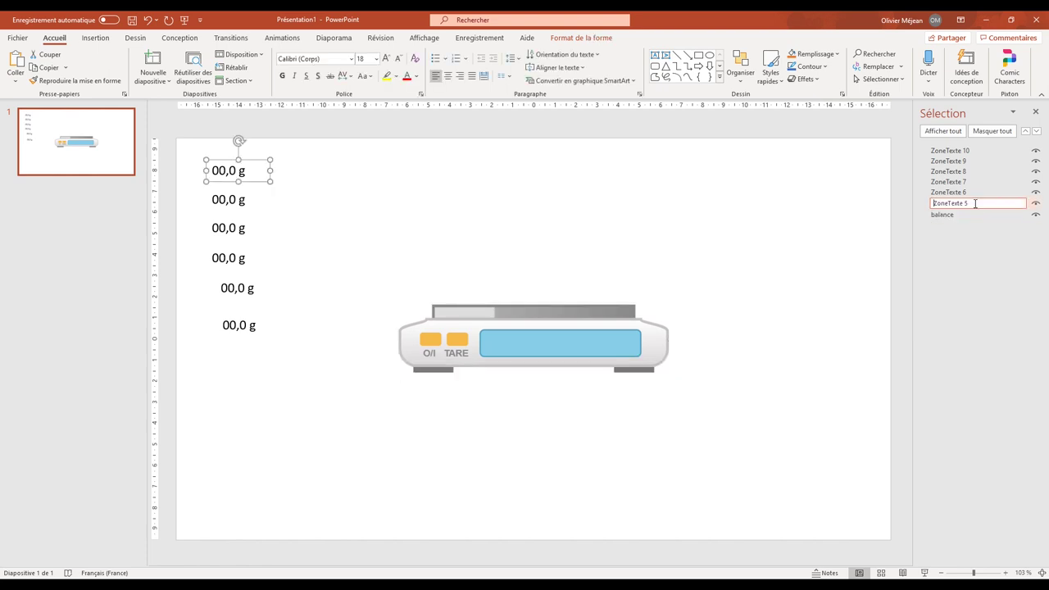
type("0g")
key("Tab")
type("10g")
key("Tab")
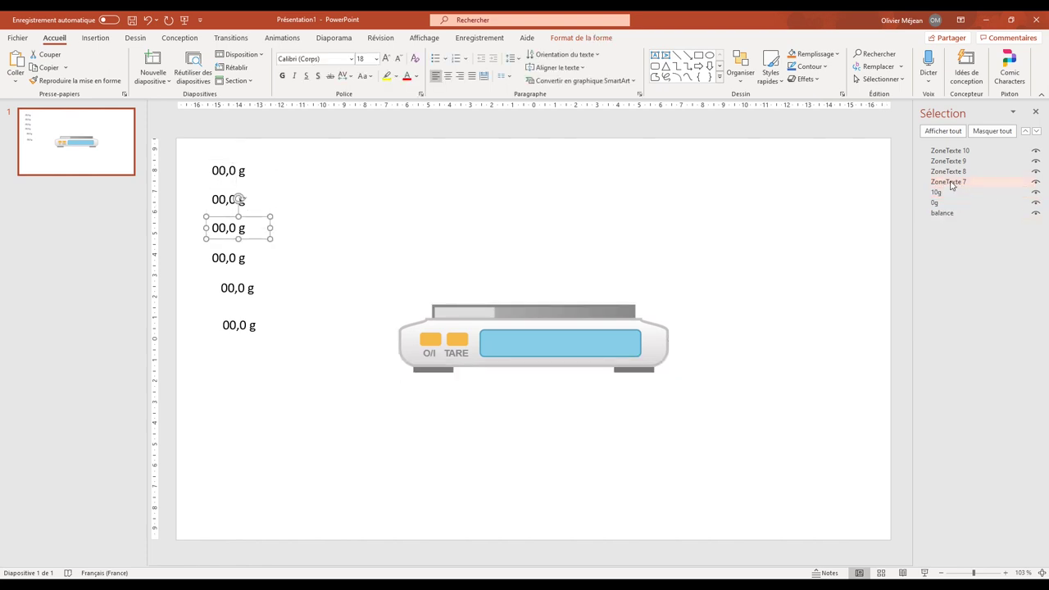
type("20g")
key("Tab")
type("30g")
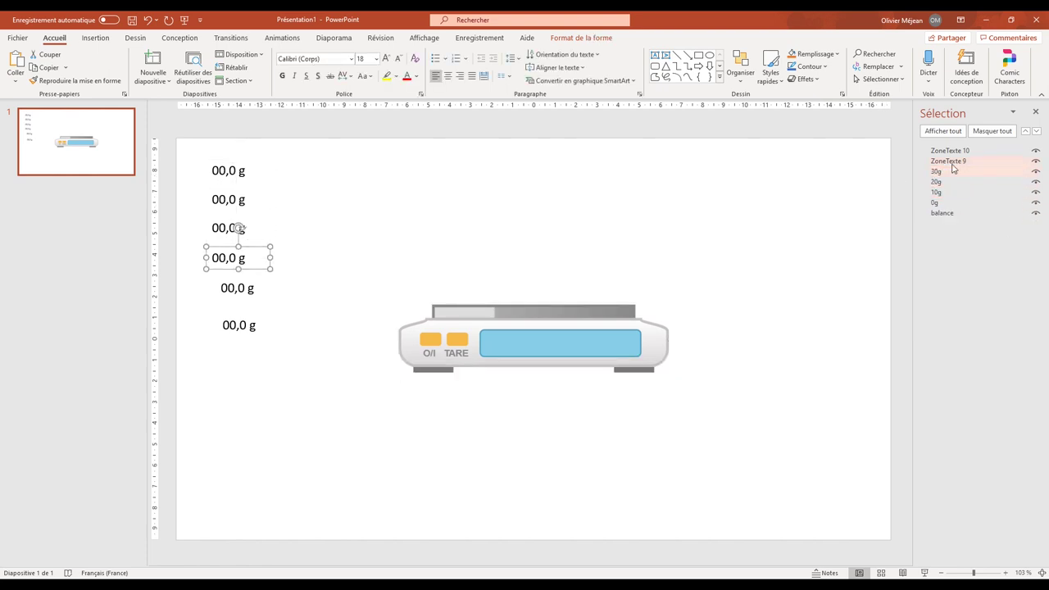
key("Tab")
type("50")
key("Tab")
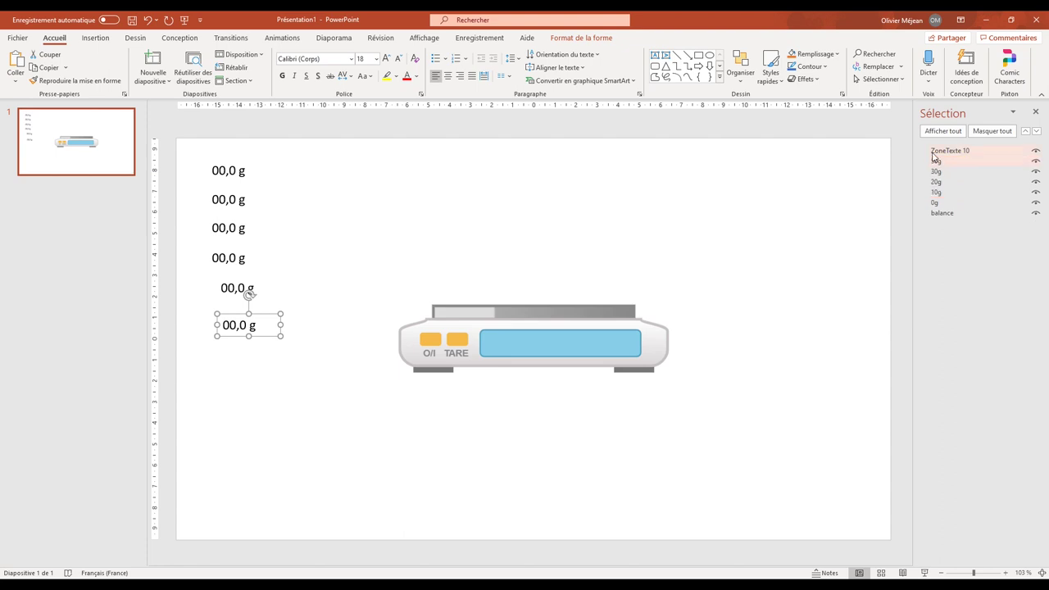
type("40g")
key("Return")
left_click(216, 204)
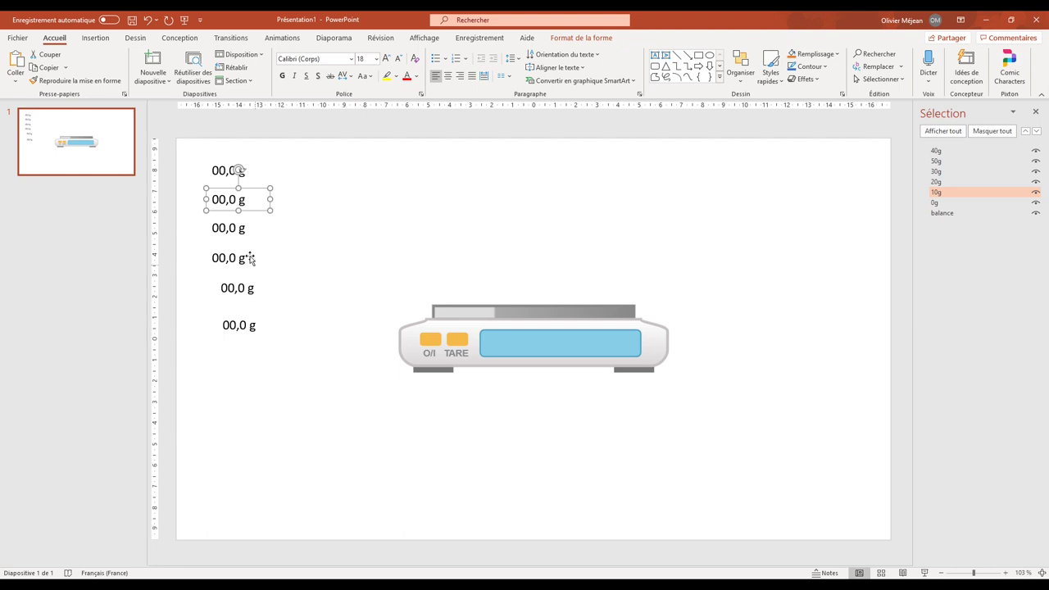
Step: Change the label texts down the column to 10,0 g, 20,0 g, 30,0 g, 40,0 g and 50,0 g
key("F2")
type("10,0 g")
left_click(220, 229)
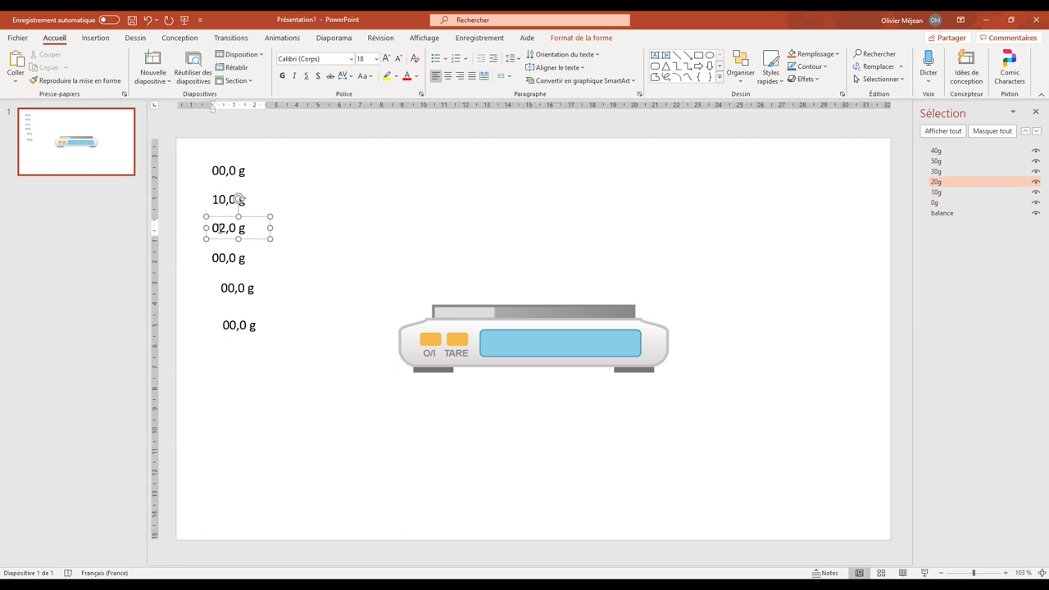
type("20,0 g")
left_click(213, 256)
type("3")
left_click(221, 288)
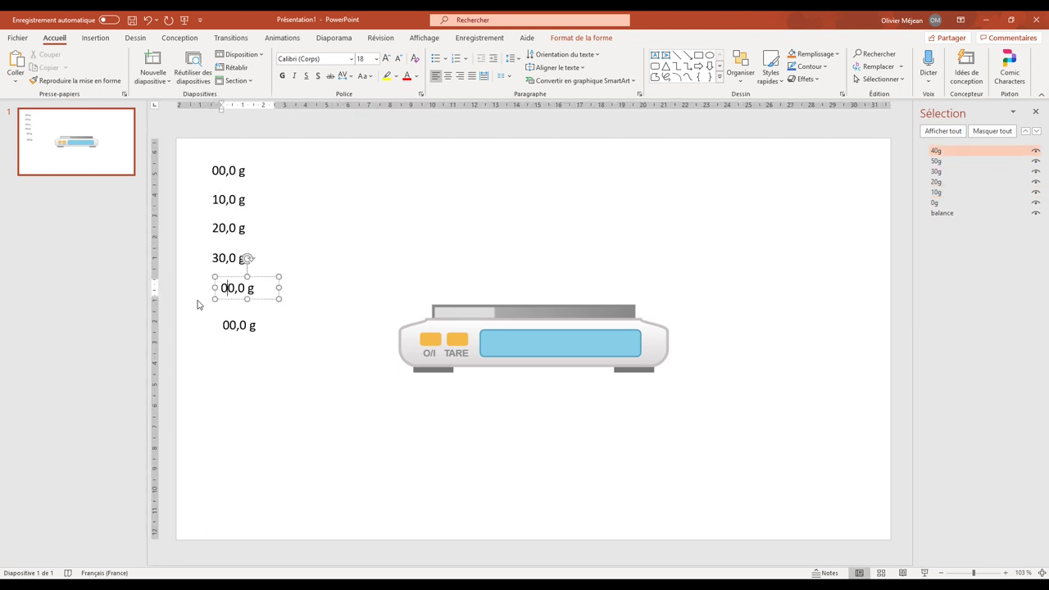
type("4")
key("Delete")
left_click(223, 325)
type("5")
key("Delete")
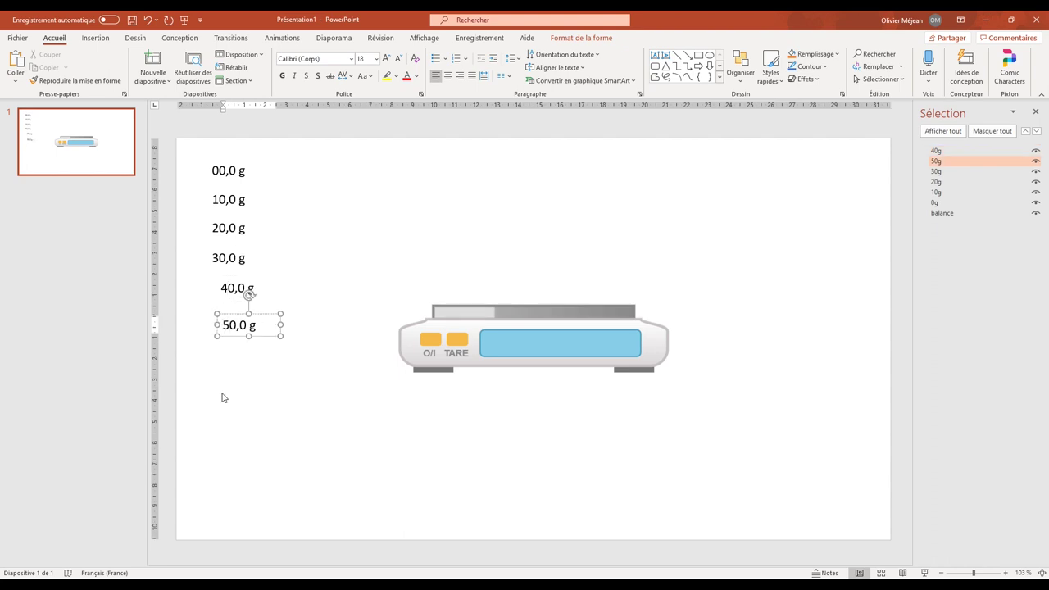
left_click(223, 398)
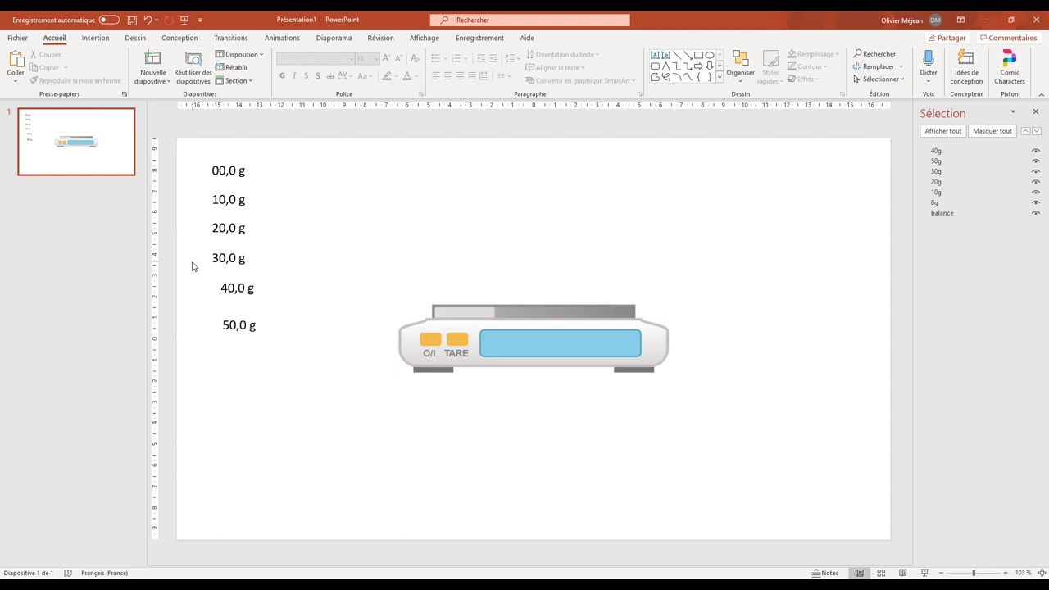
Step: Select all six weight boxes and apply Centrer and Aligner au milieu to stack them
mouse_move(326, 386)
left_mouse_down()
mouse_move(175, 141)
mouse_move(163, 144)
left_mouse_up()
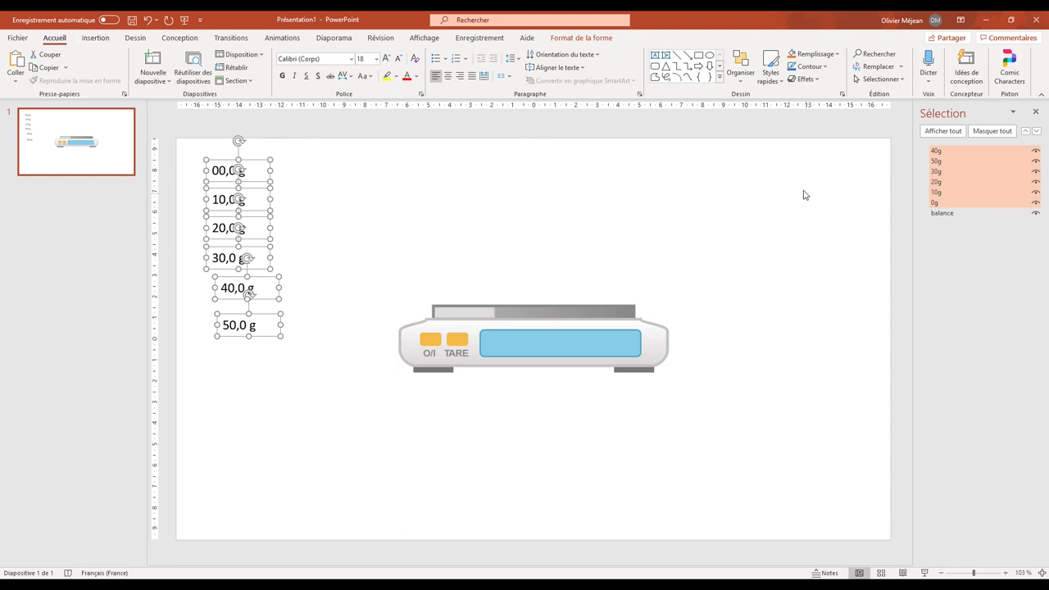
left_click(743, 82)
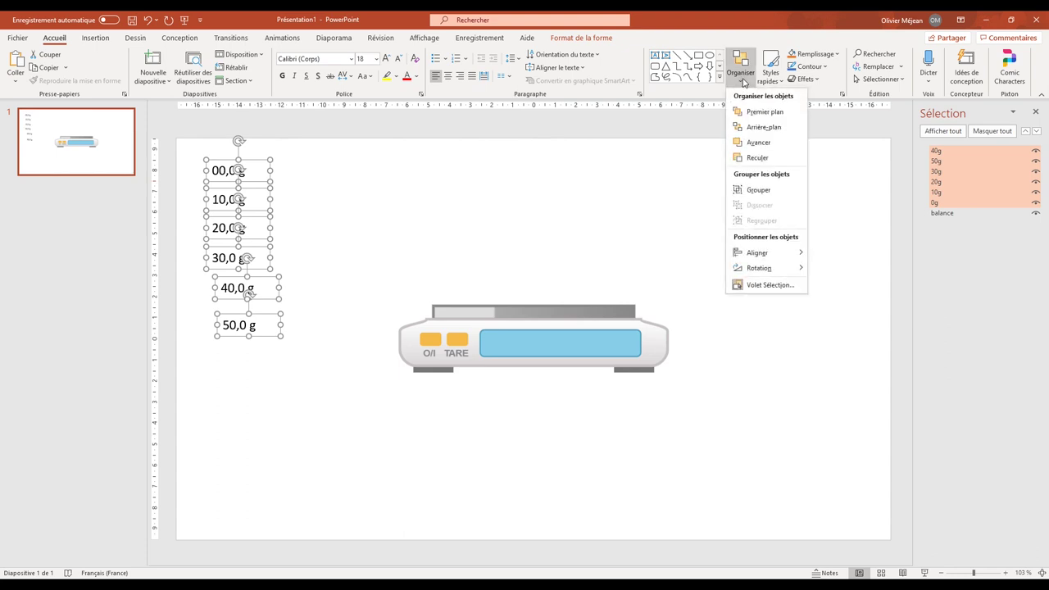
mouse_move(789, 263)
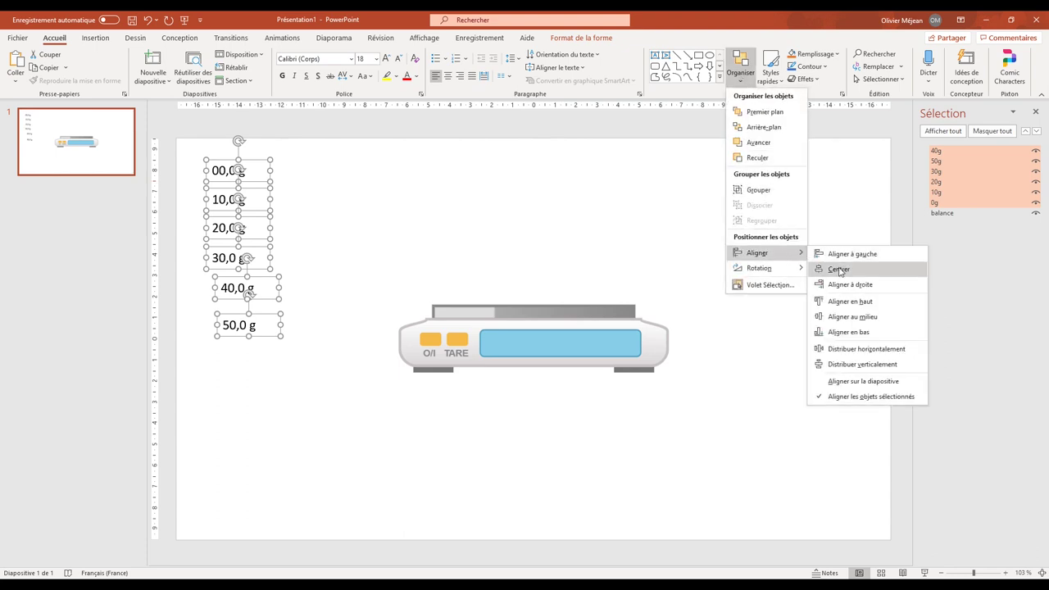
left_click(839, 271)
left_click(741, 75)
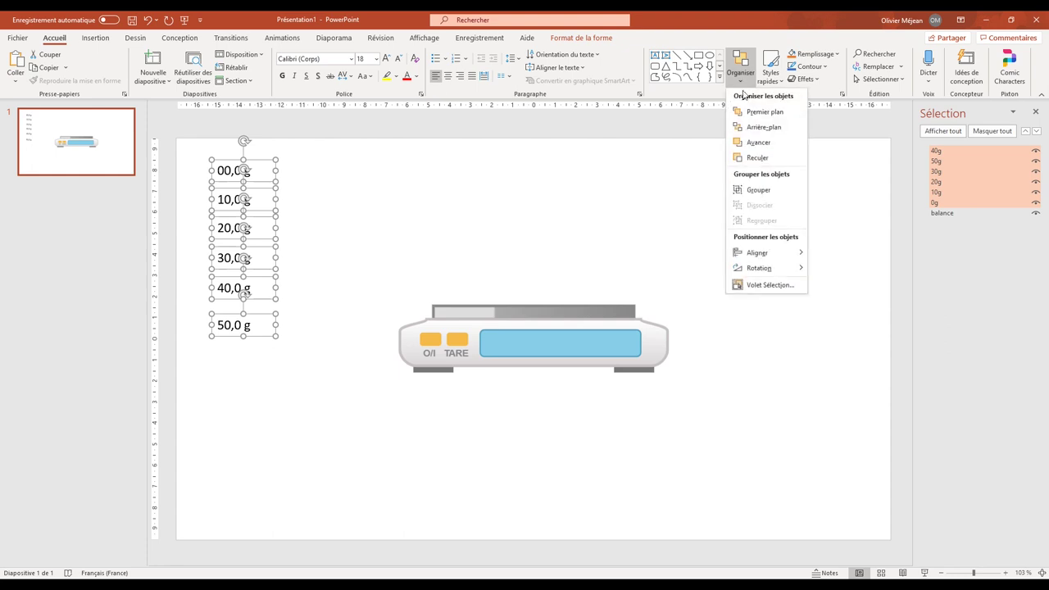
mouse_move(783, 253)
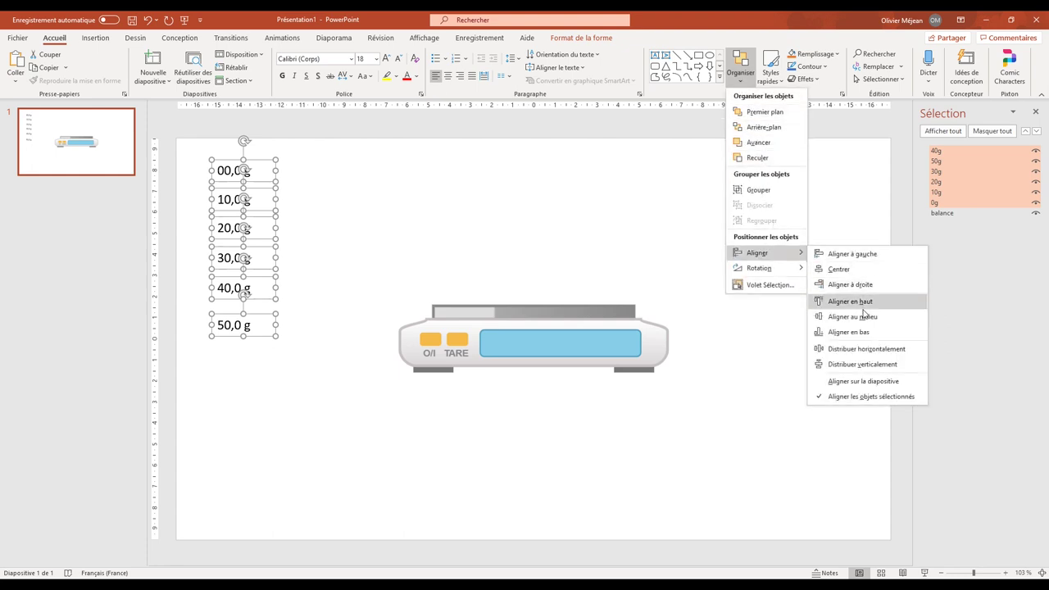
left_click(857, 317)
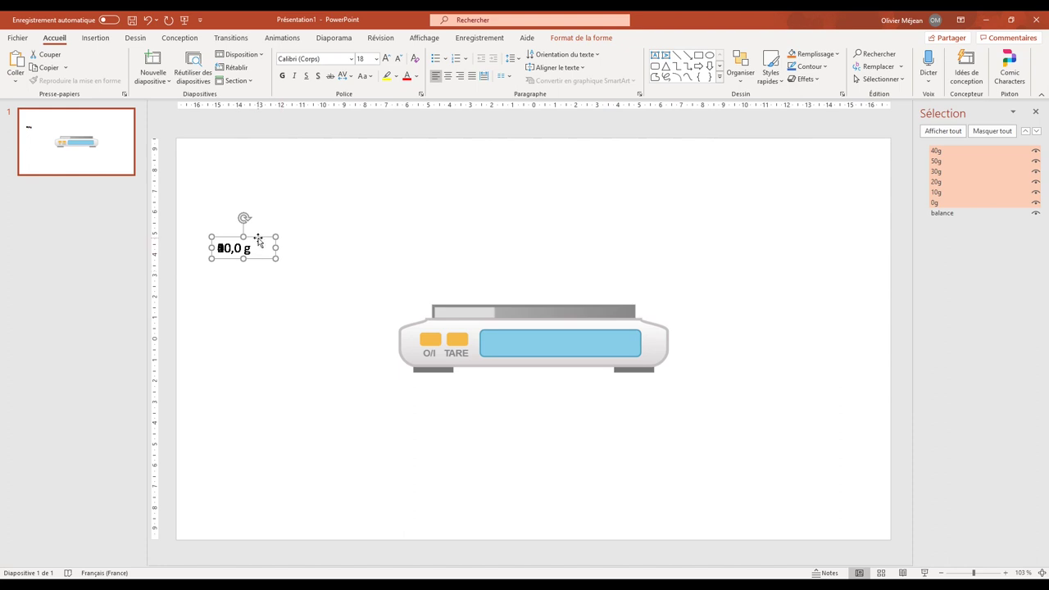
Step: Drag the stacked readings onto the scale's blue display and centre them there
left_click_drag(258, 238, 564, 334)
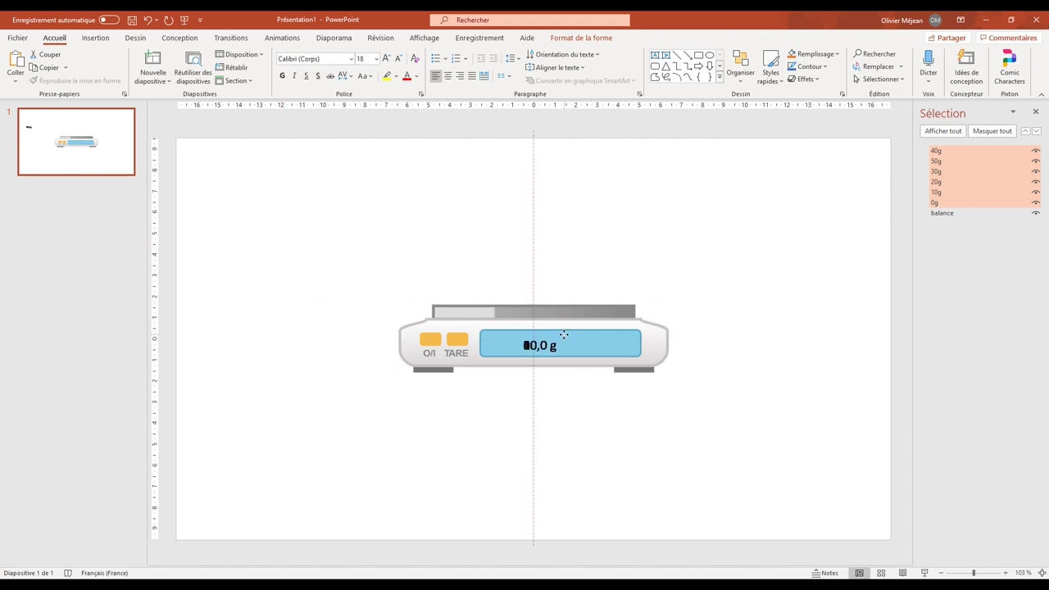
left_click_drag(564, 334, 567, 332)
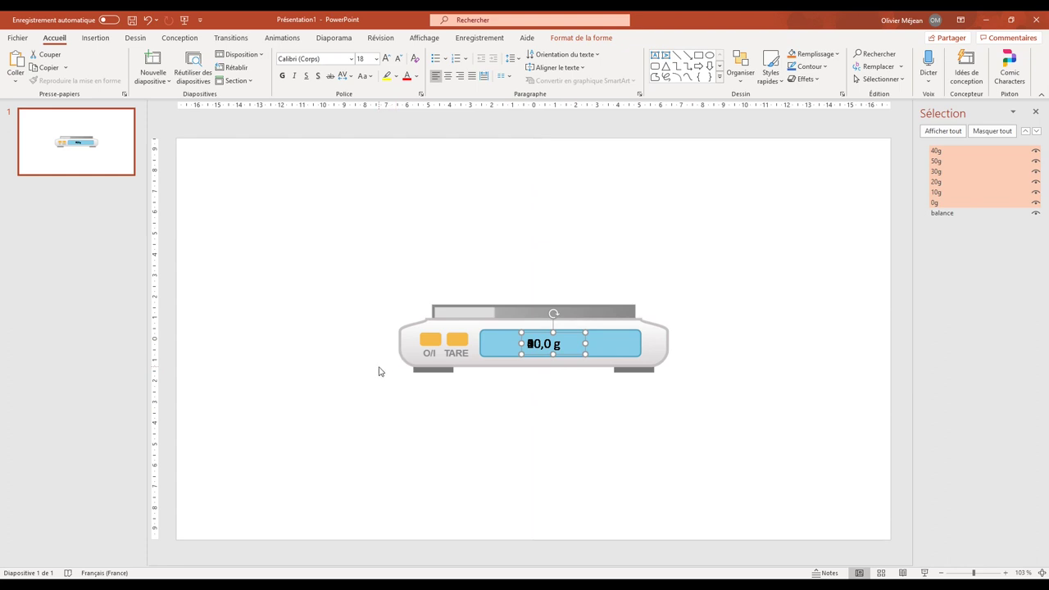
Step: Show the Animation pane on the Animations tab and select the 0g reading
left_click(278, 39)
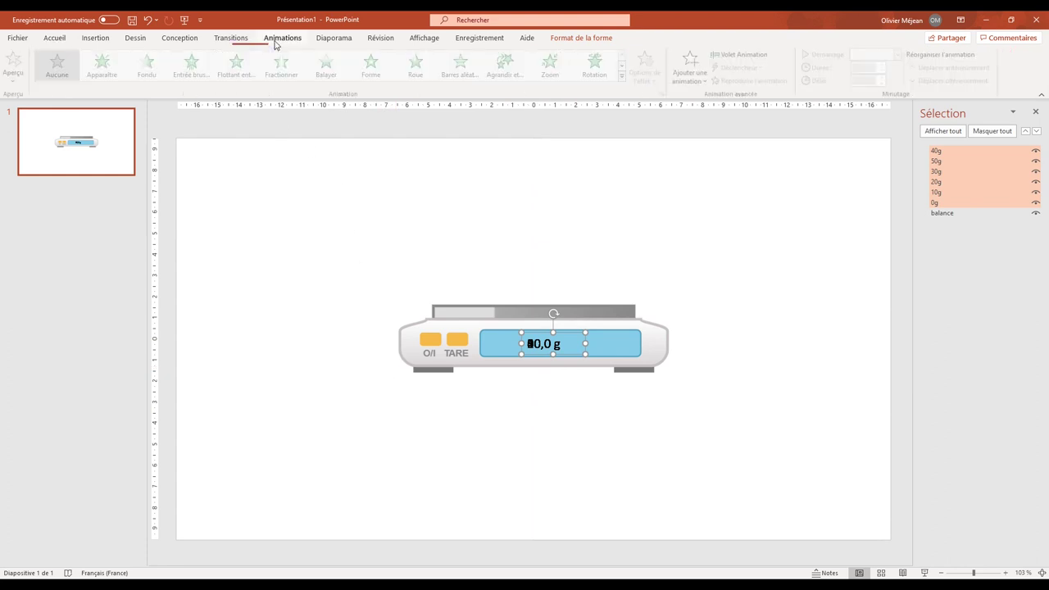
left_click(739, 55)
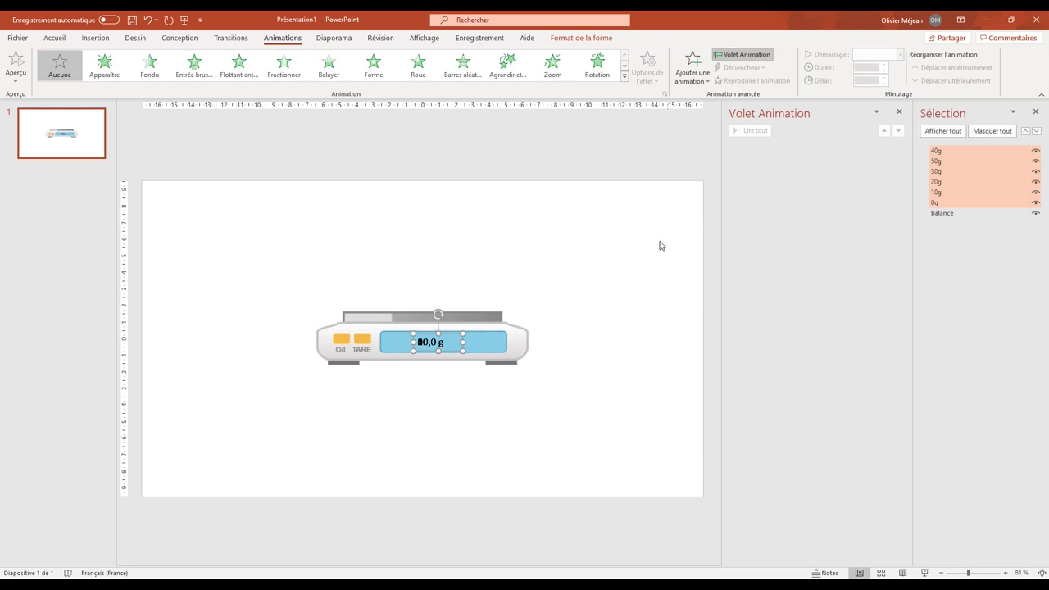
left_click(658, 245)
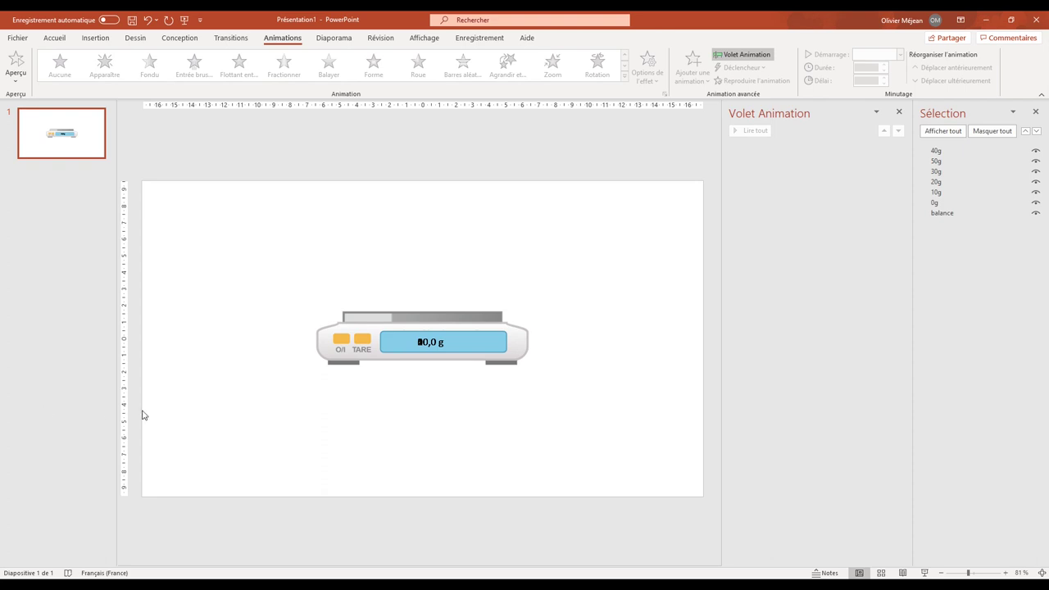
left_click(935, 204)
Step: Give 0g an Apparaître entrance, then add a Disparaître exit effect
left_click(102, 72)
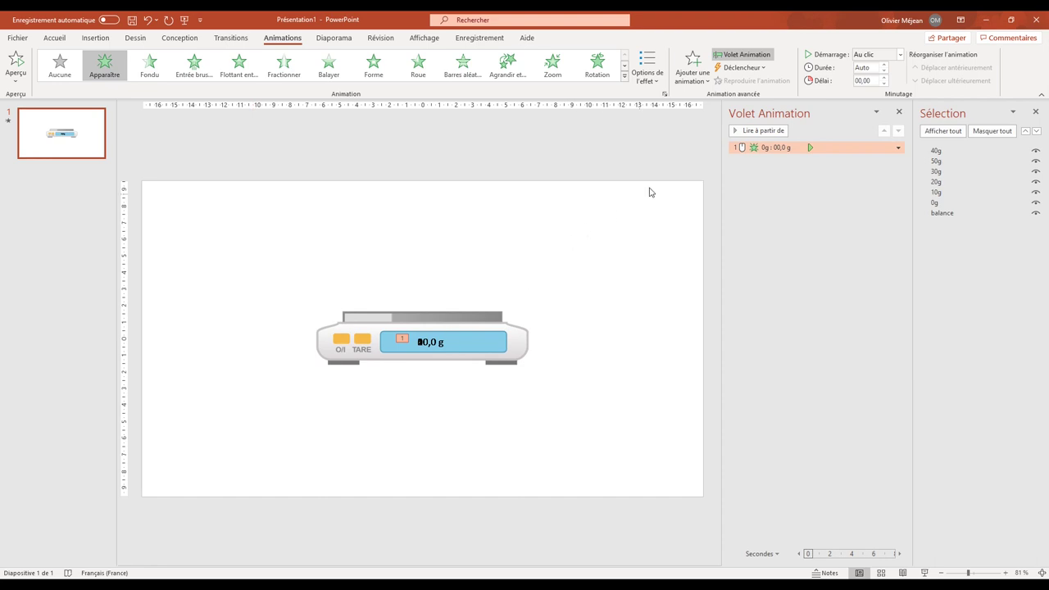
left_click(624, 76)
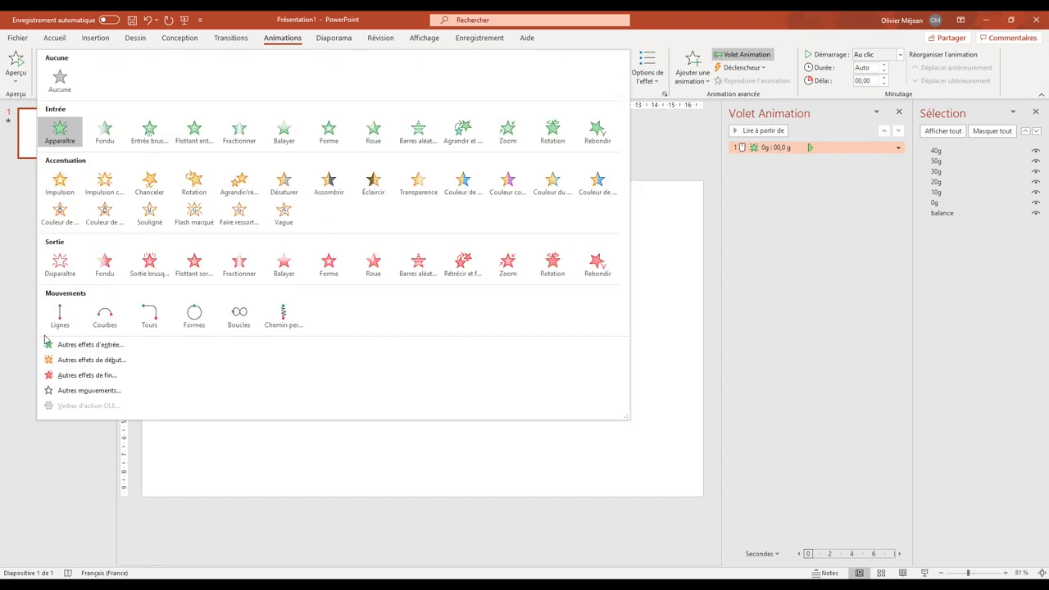
left_click(60, 264)
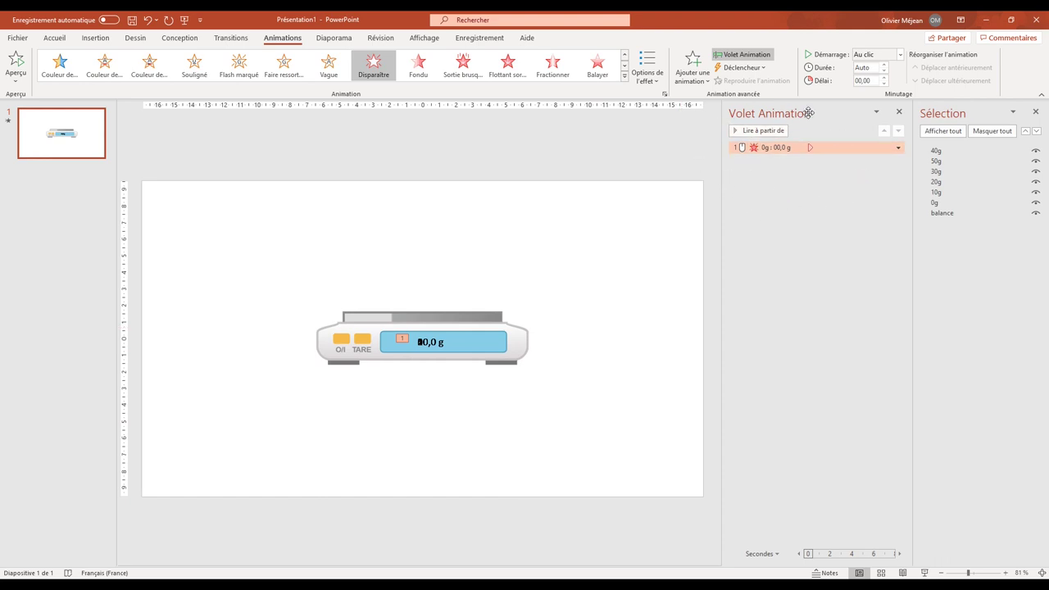
left_click(625, 55)
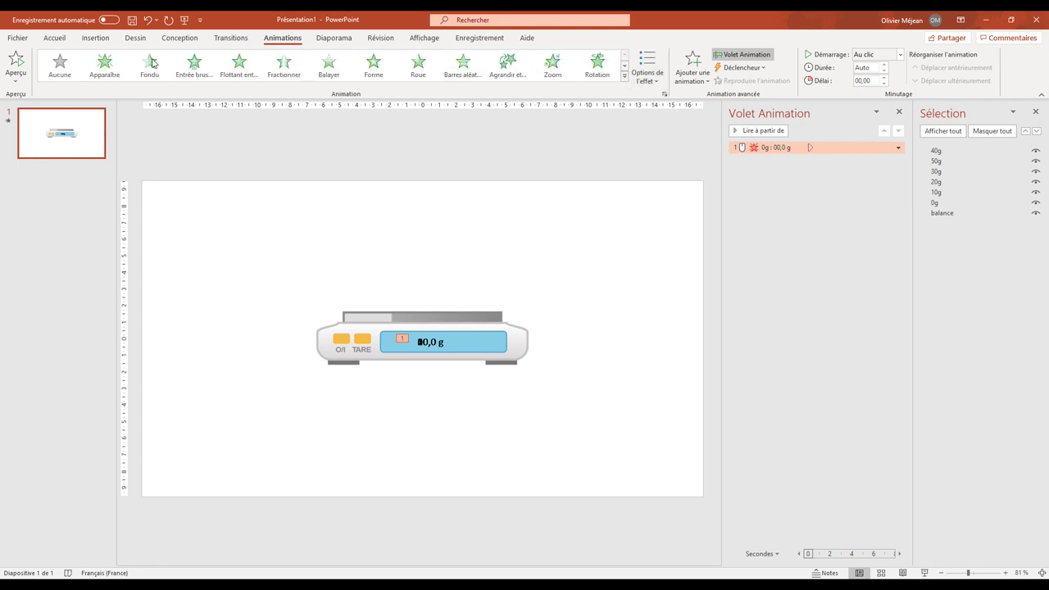
left_click(95, 66)
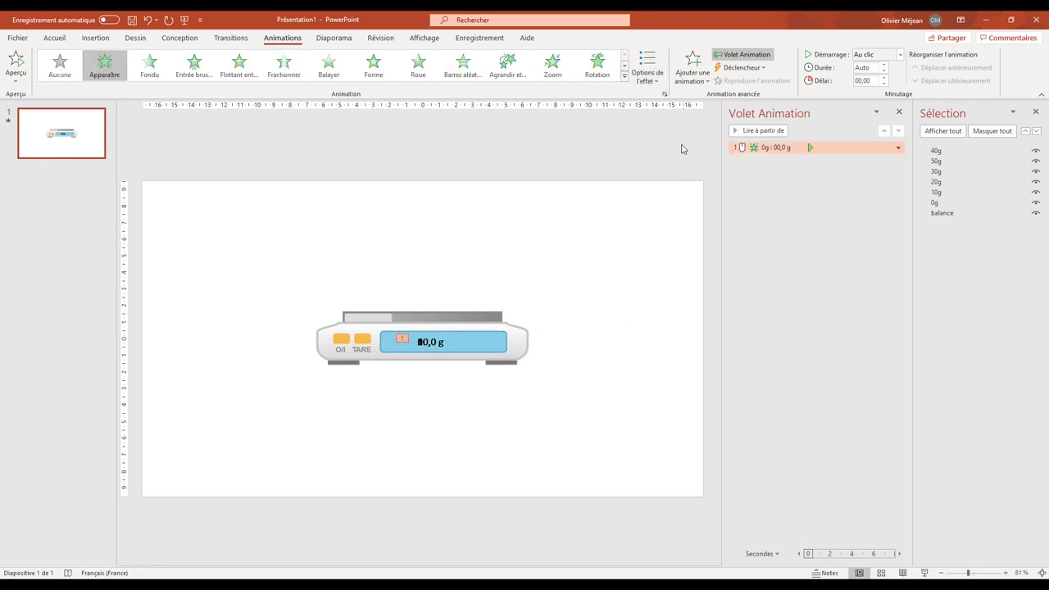
left_click(702, 88)
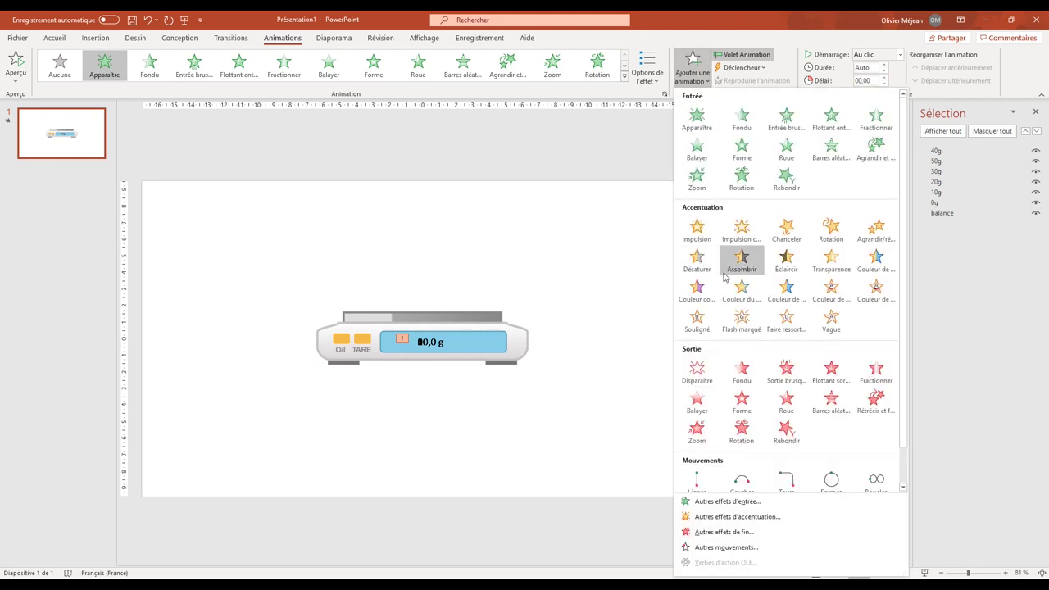
left_click(697, 376)
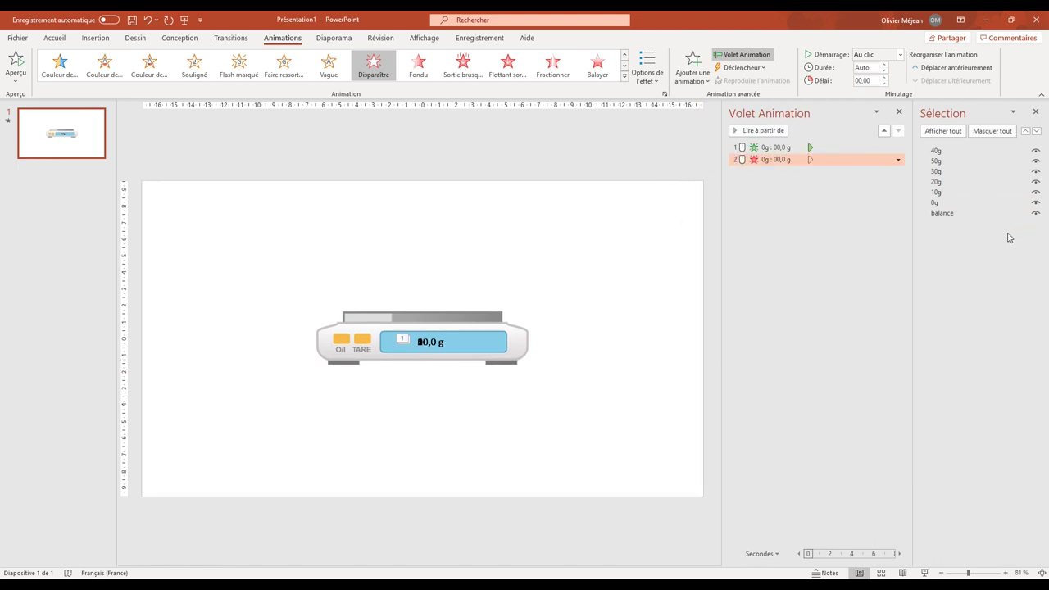
Step: Give the 10g reading an Apparaître entrance and a Disparaître exit
left_click(938, 192)
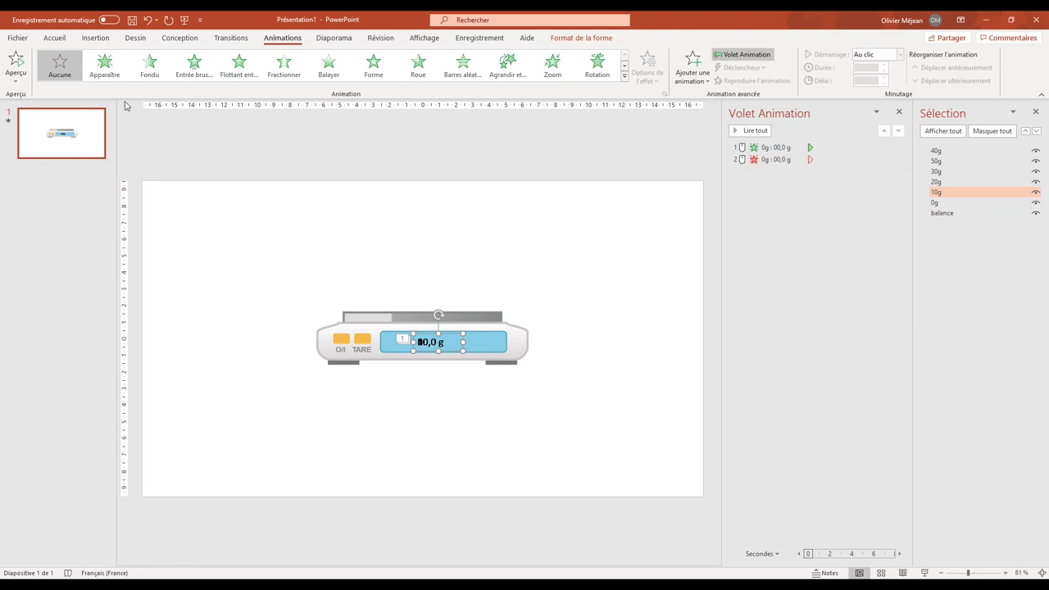
left_click(107, 70)
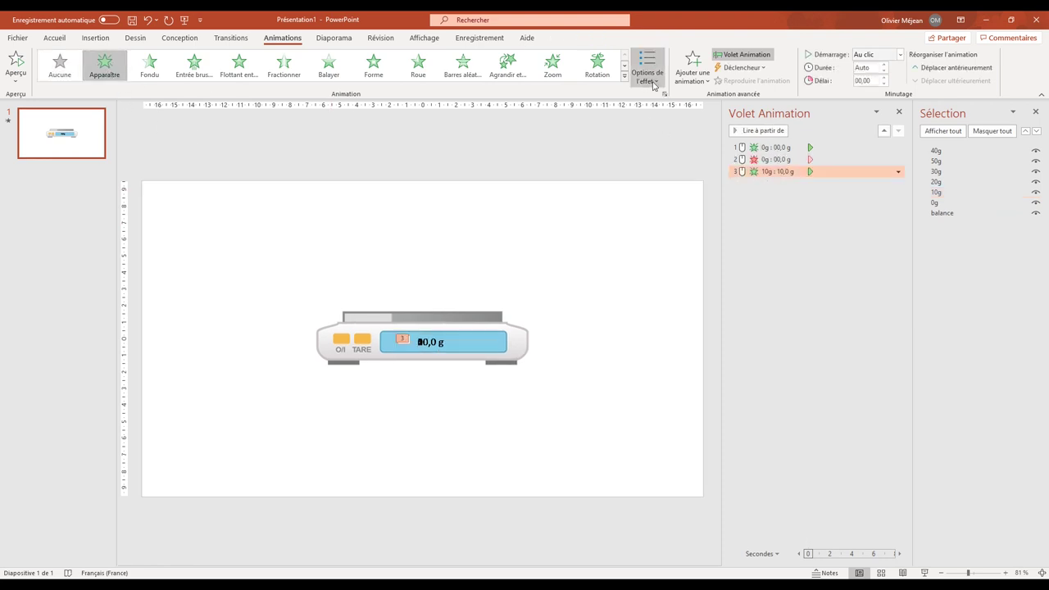
left_click(693, 65)
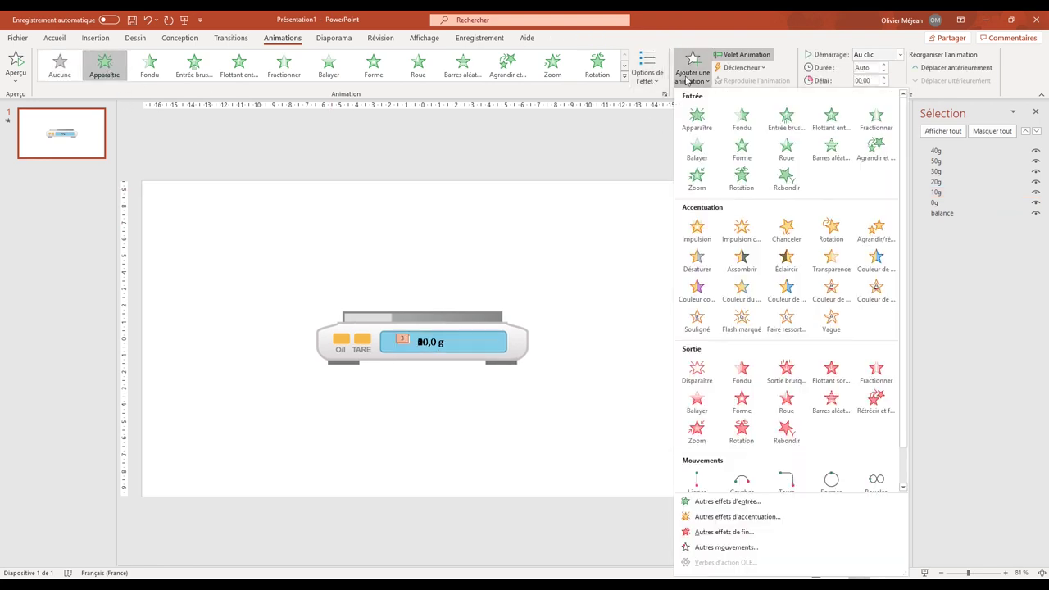
left_click(699, 374)
left_click(638, 161)
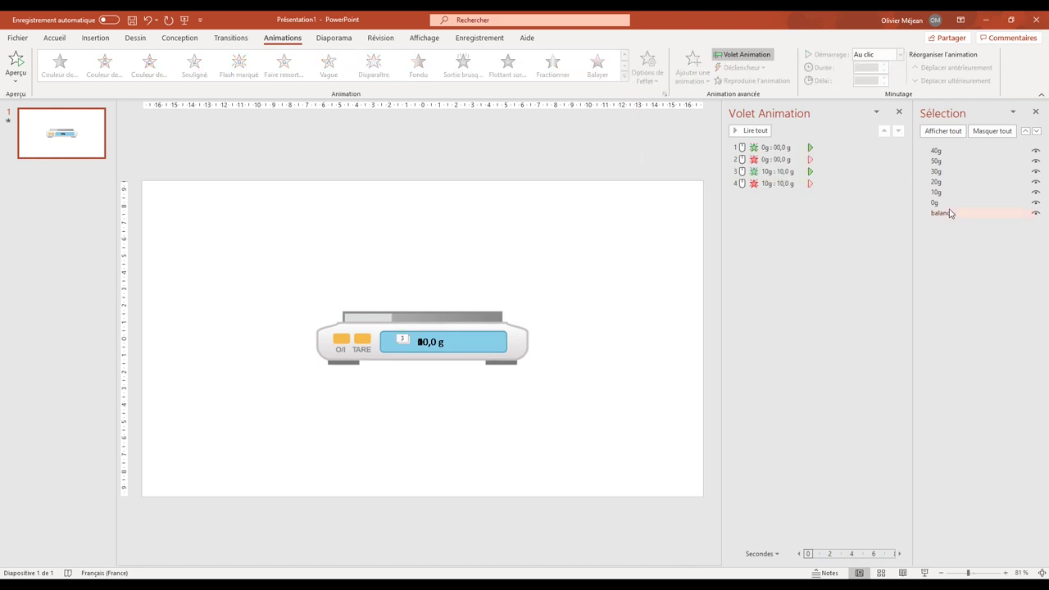
Step: Select 20g, 30g, 40g and 50g together and apply Apparaître plus a Disparaître exit
left_click(936, 184)
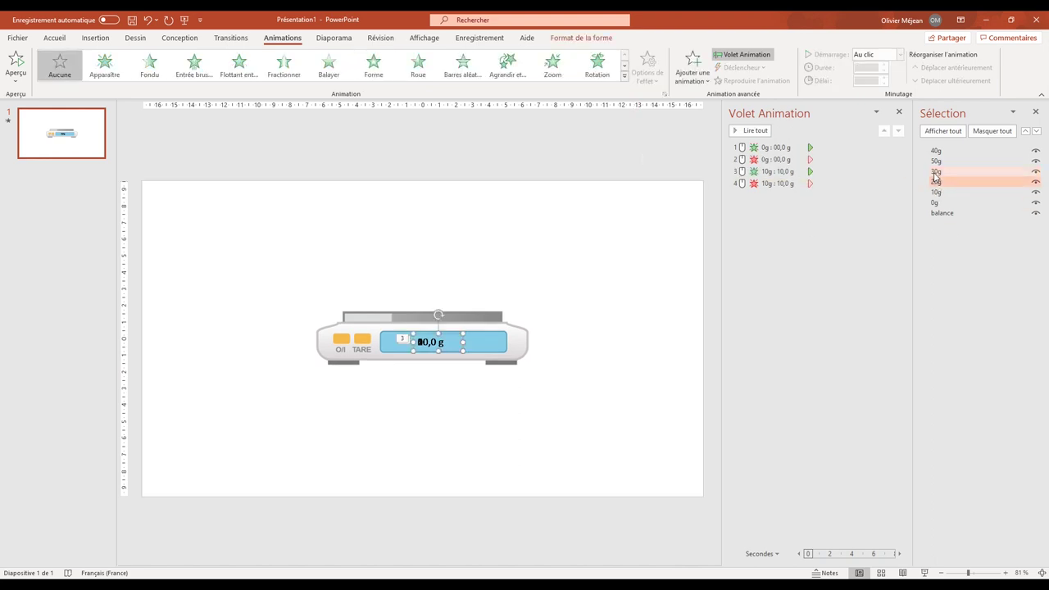
left_click(936, 172, "ctrl")
left_click(937, 163, "ctrl")
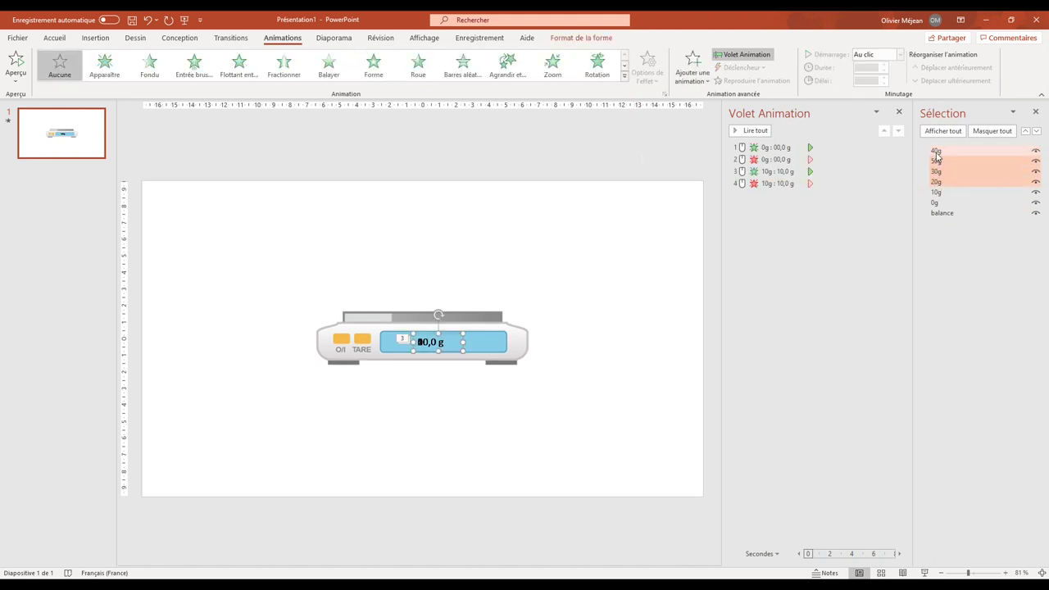
left_click(937, 150, "ctrl")
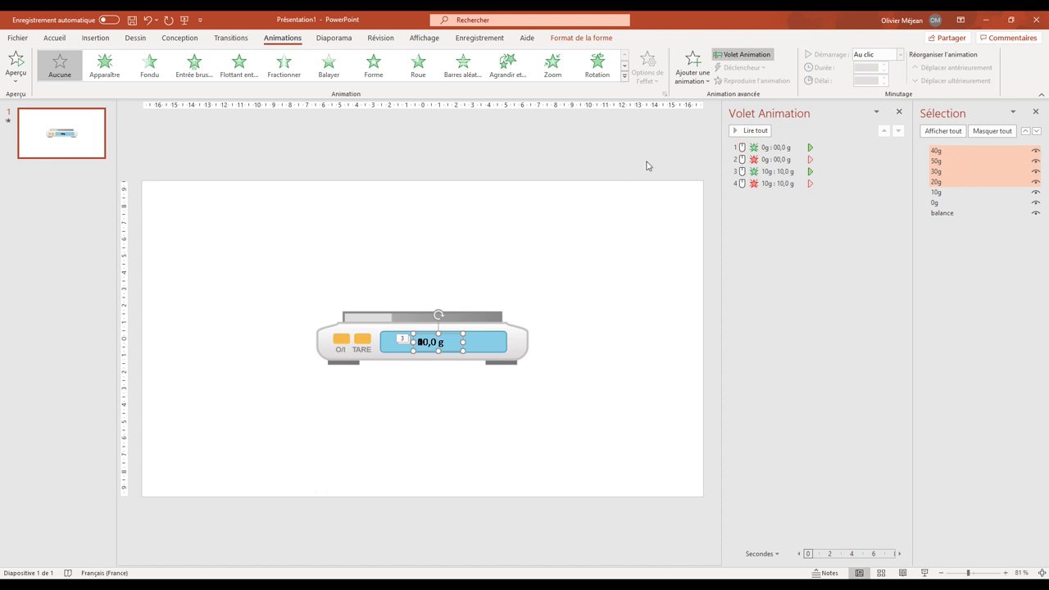
left_click(106, 70)
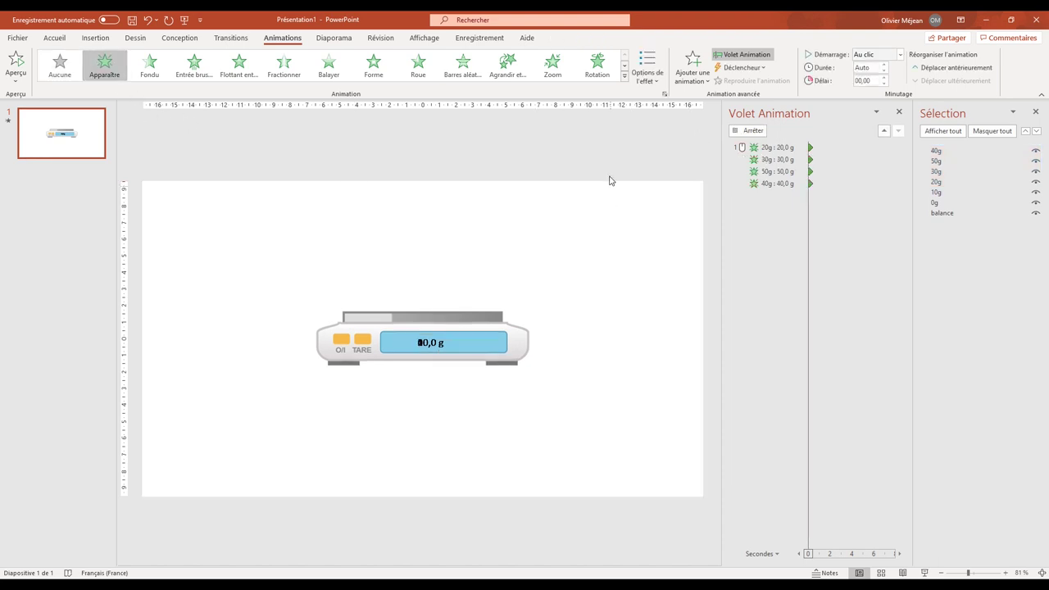
left_click(693, 75)
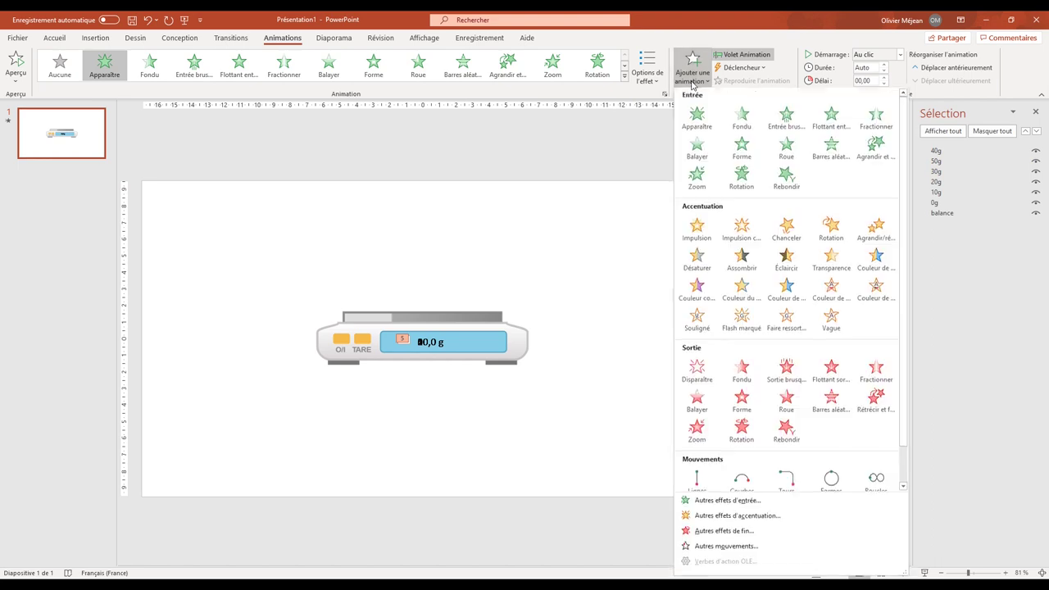
left_click(697, 371)
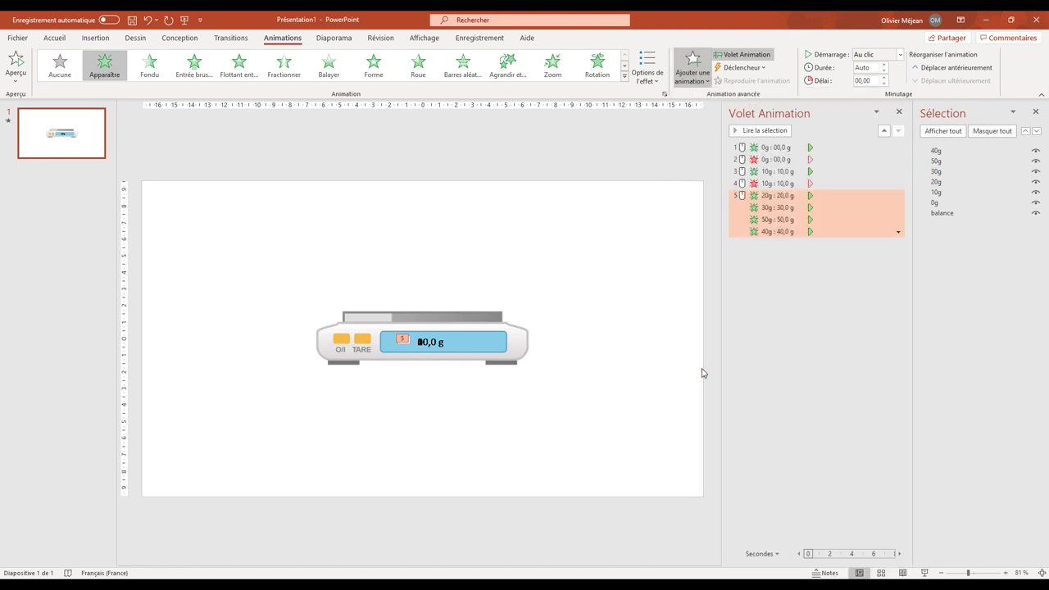
left_click(668, 163)
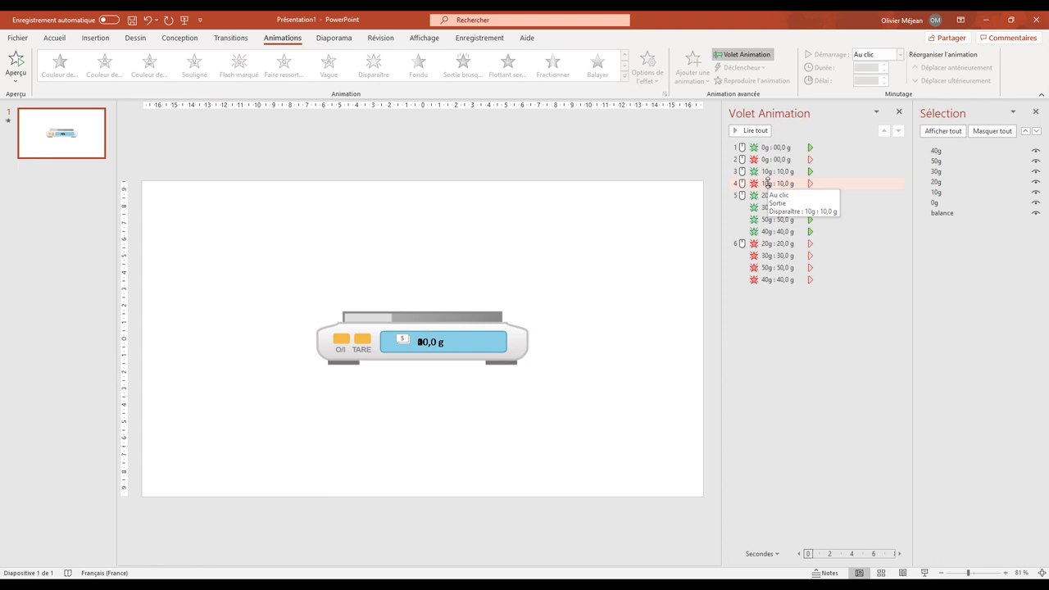
Step: Set the 10g Apparaître animation to start Avec la précédente
left_click(771, 161)
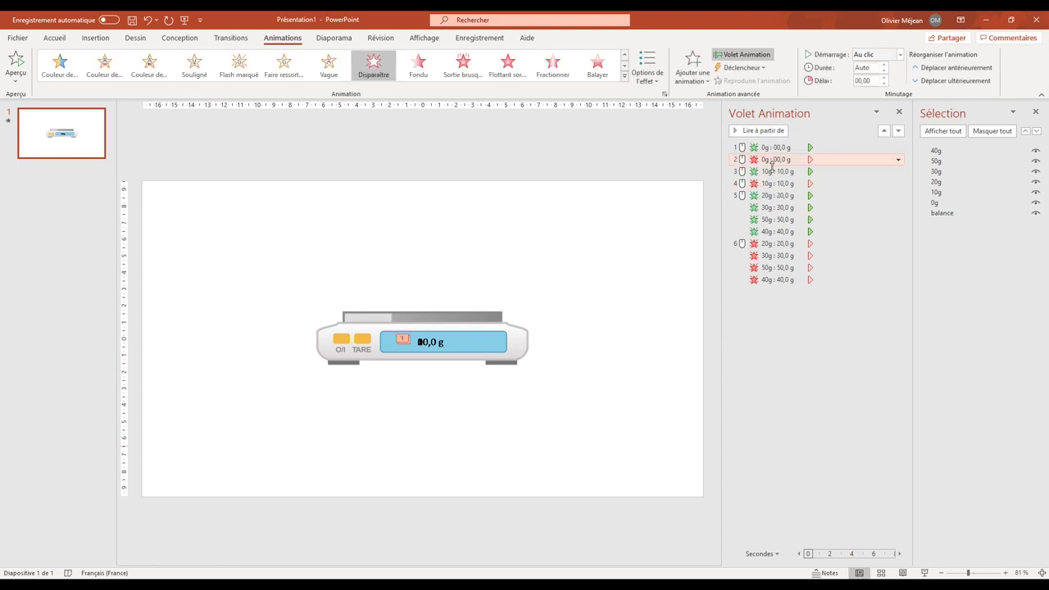
left_click(765, 172)
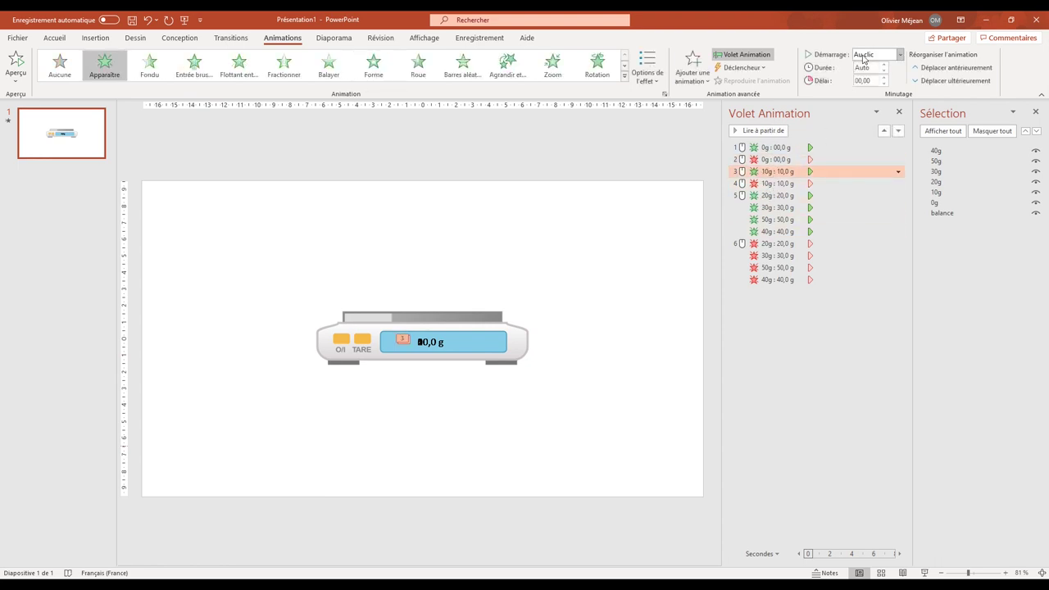
left_click(864, 58)
left_click(871, 77)
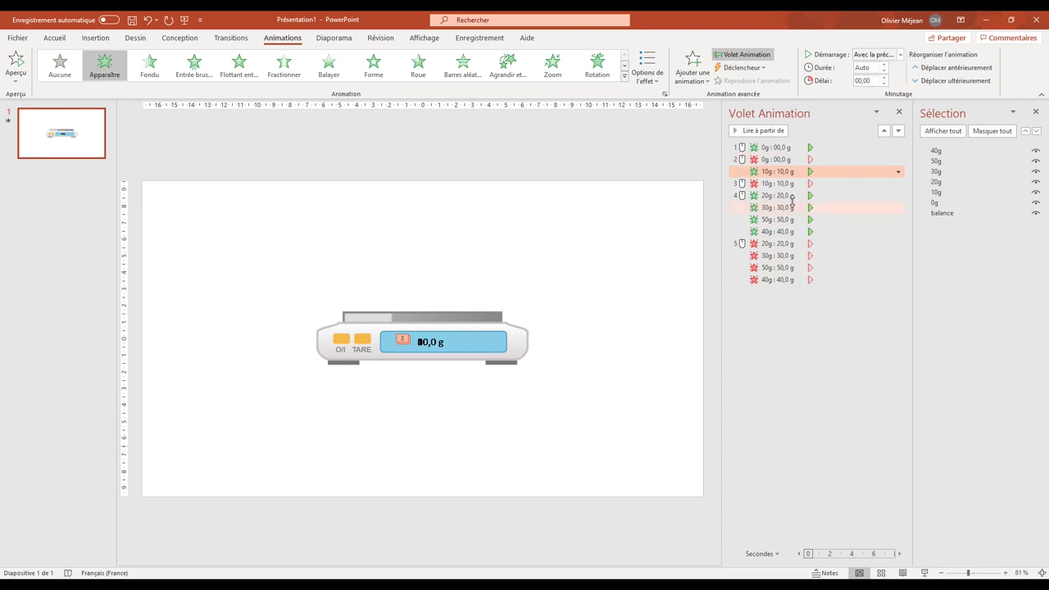
Step: Set the 0g Disparaître animation to start Après la précédente
left_click(774, 161)
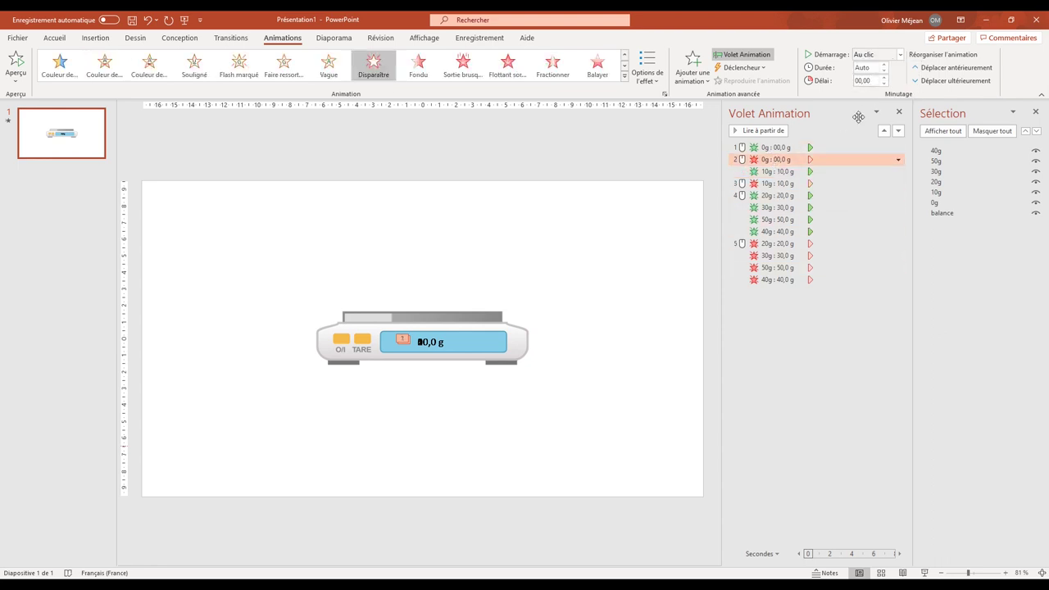
left_click(865, 55)
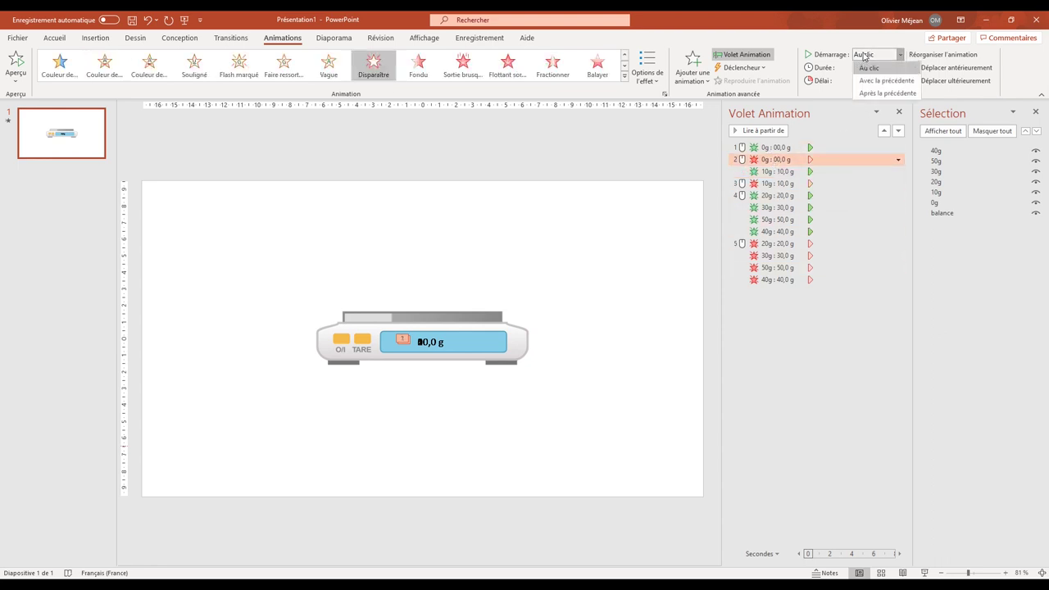
left_click(869, 95)
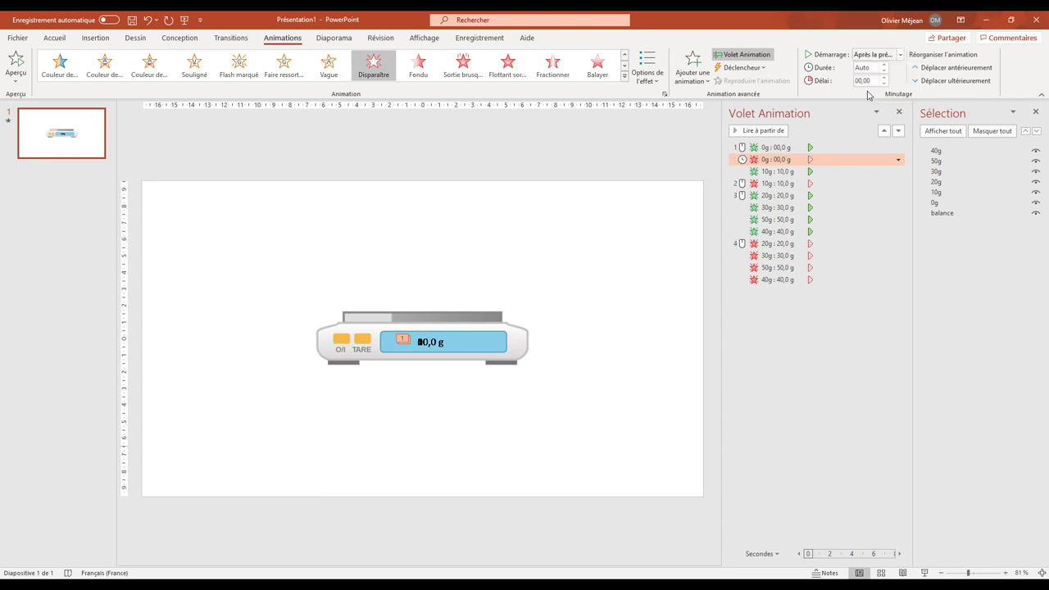
left_click(925, 573)
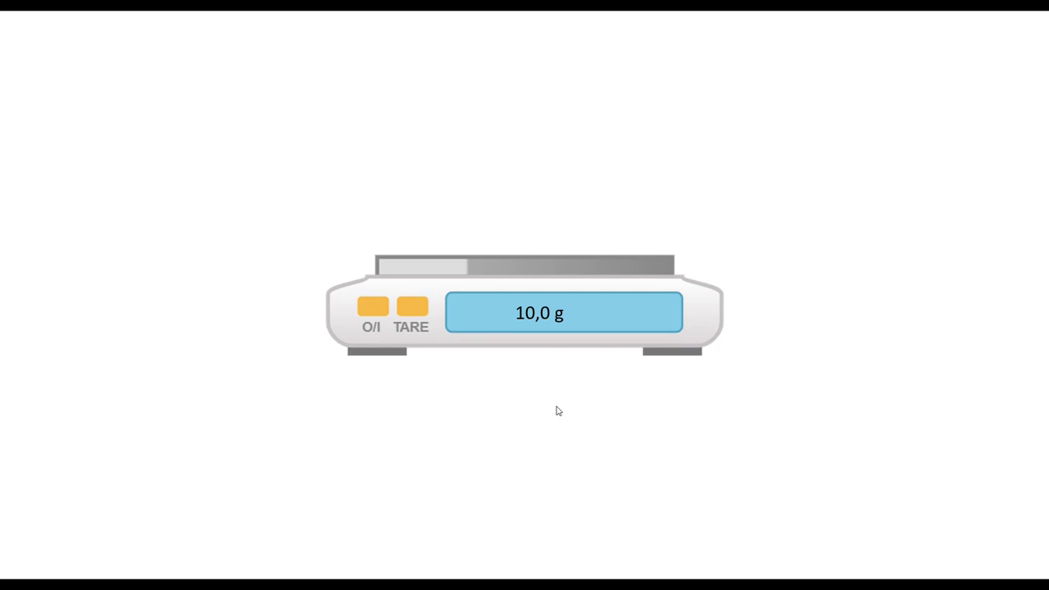
key("Escape")
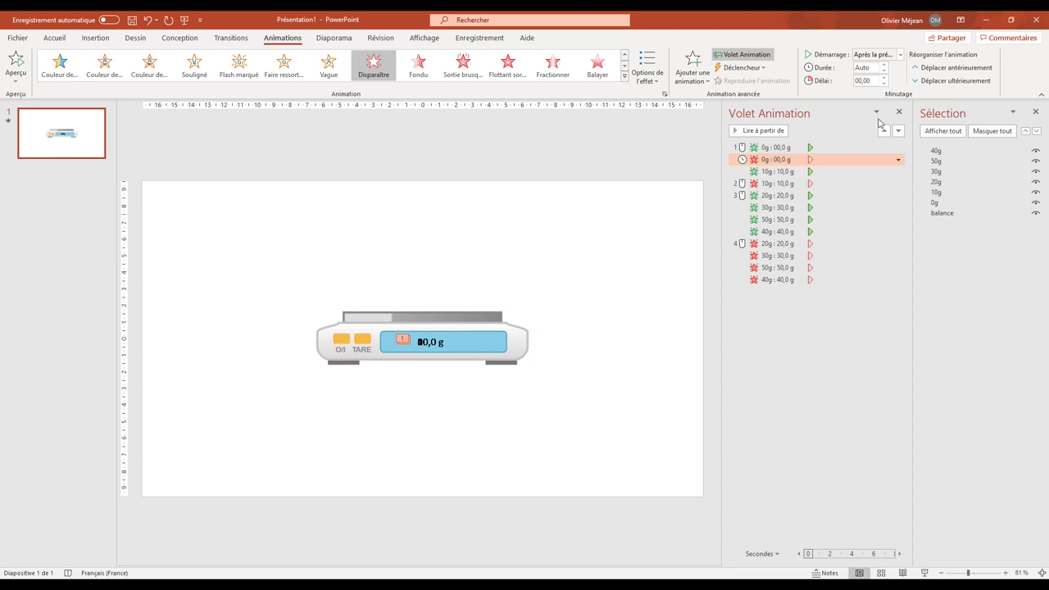
Step: Delay the 00,0 g exit 0,25 s; set 10,0 g entrance With Previous, exit After Previous (0,25 s)
left_click(884, 78)
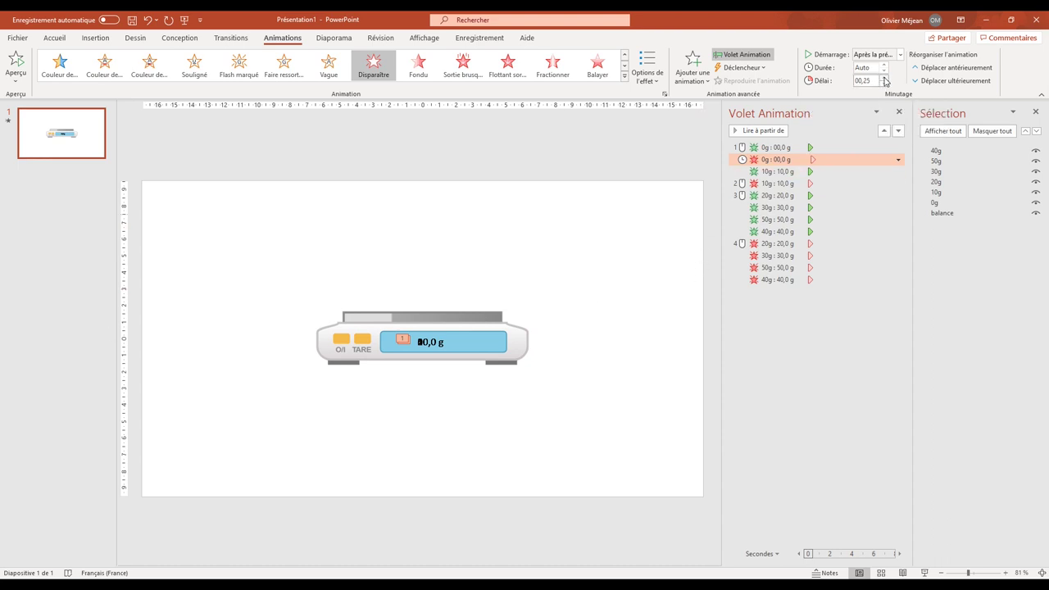
left_click(777, 171)
left_click(861, 56)
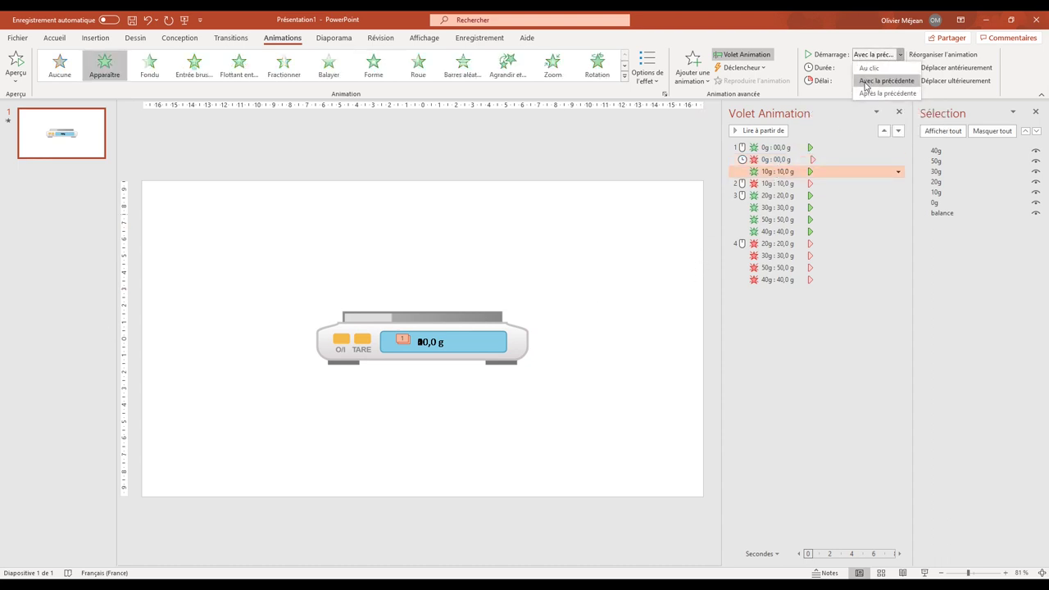
left_click(888, 80)
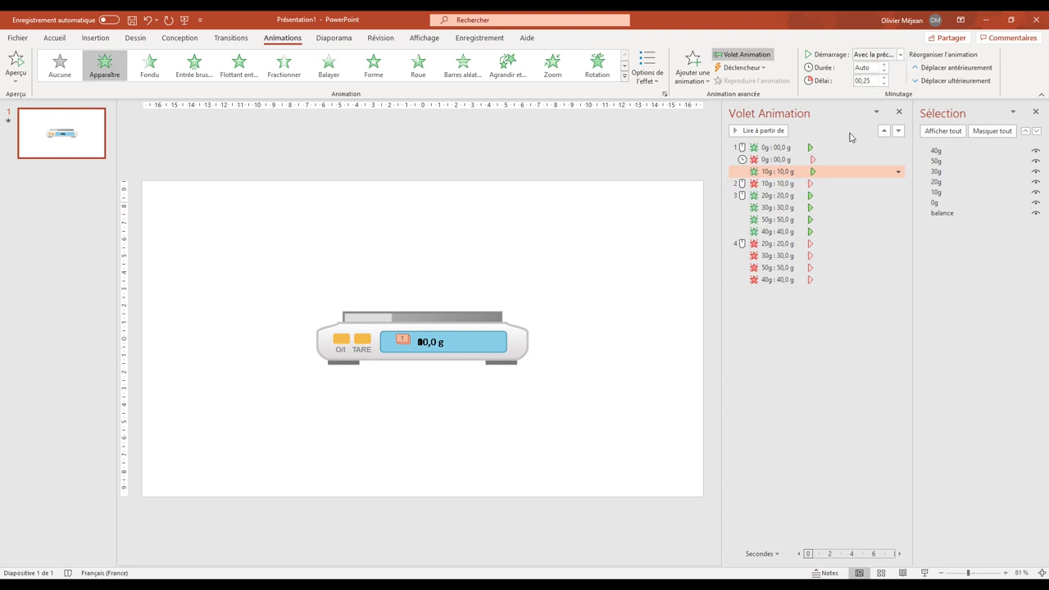
left_click(769, 184)
left_click(878, 54)
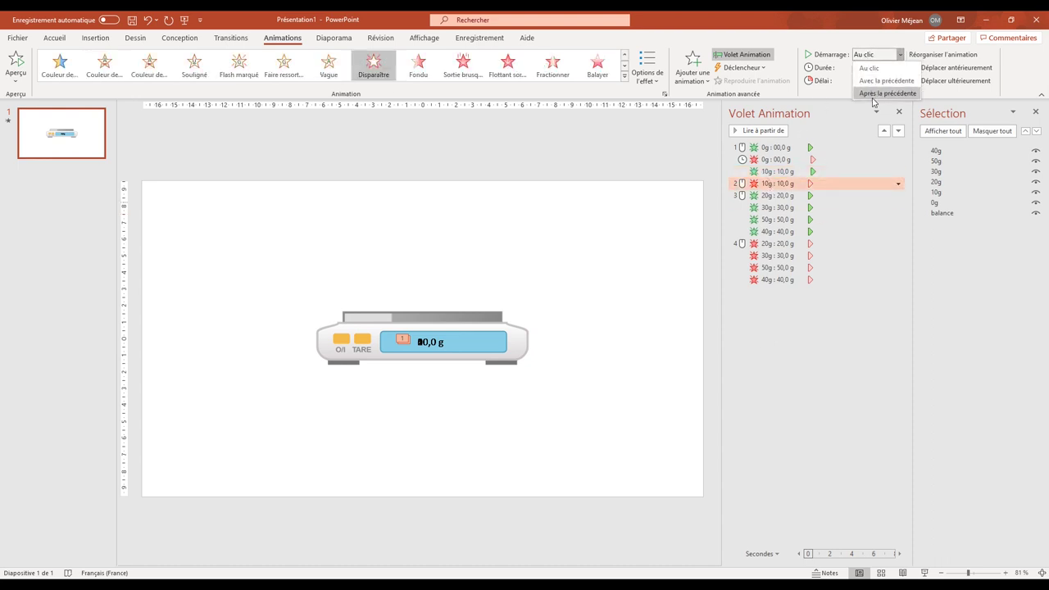
left_click(888, 93)
left_click(883, 76)
left_click(884, 76)
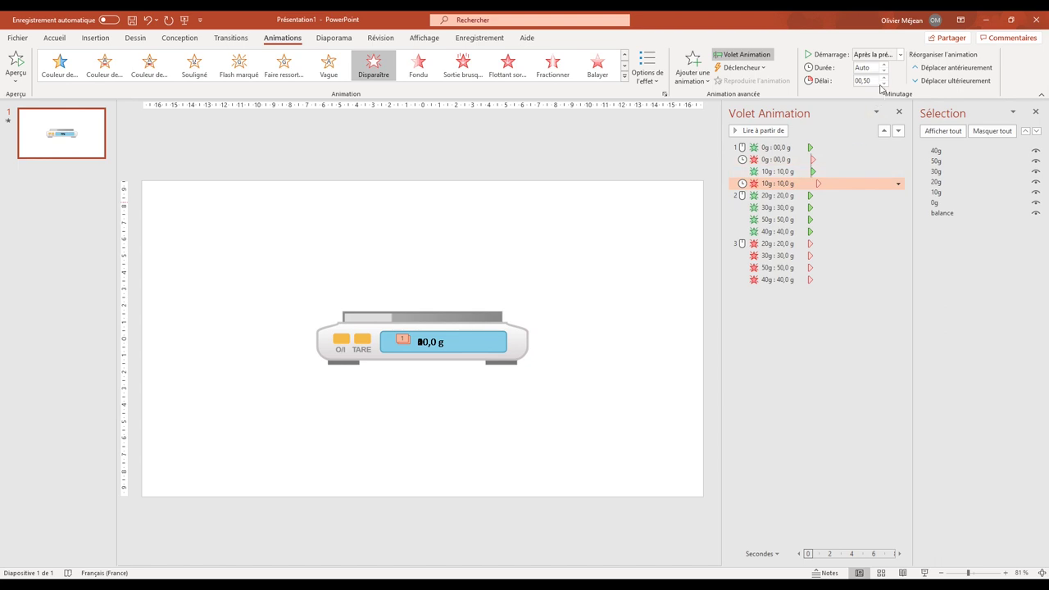
left_click_drag(833, 183, 829, 182)
Step: Start the 20,0 g entrance With Previous and move its exit after it, After Previous
left_click(776, 195)
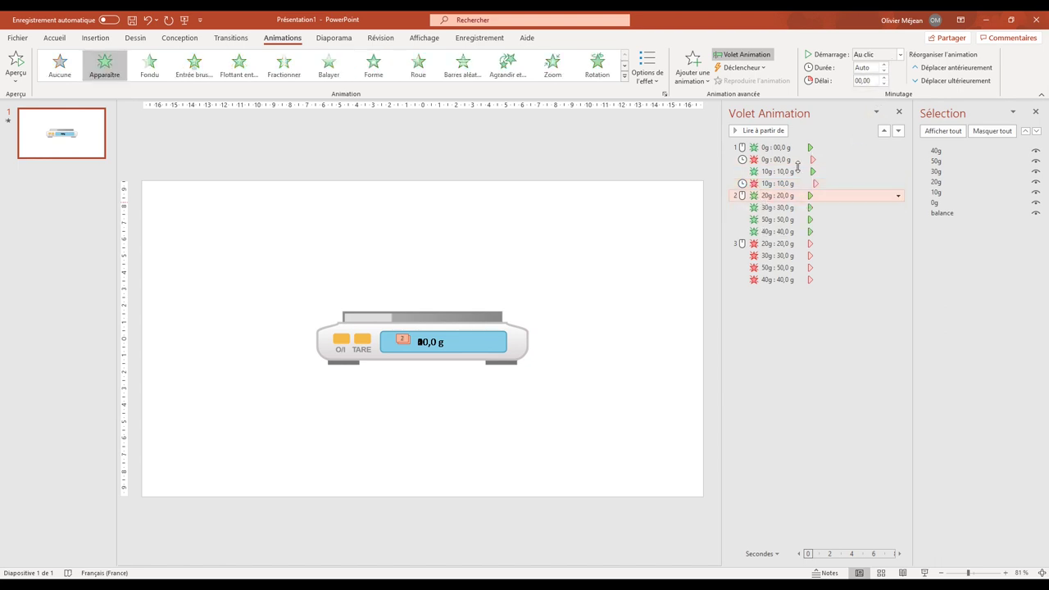
left_click(877, 54)
left_click(877, 80)
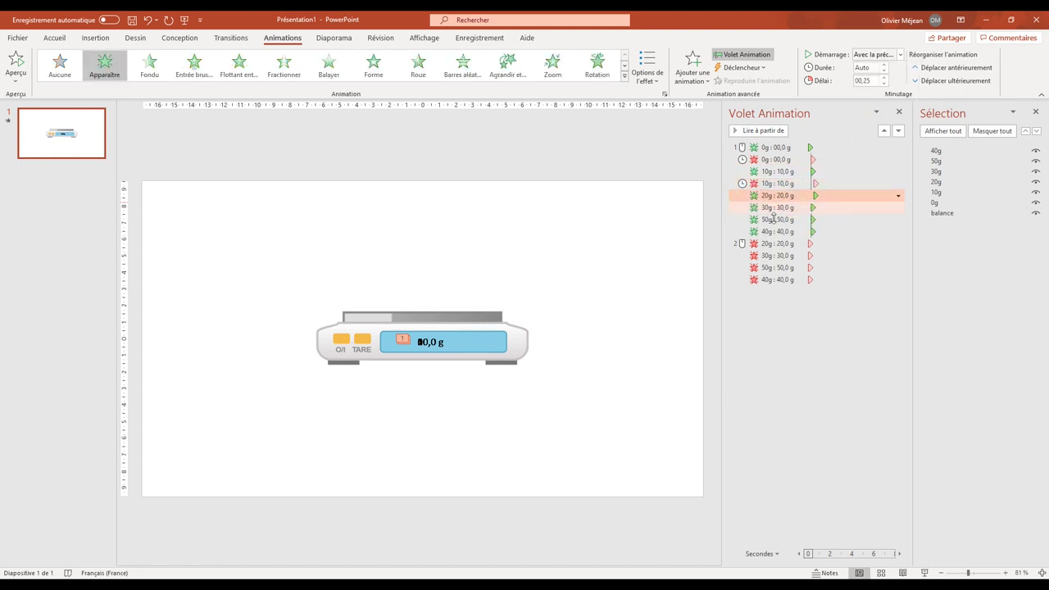
left_click_drag(775, 243, 776, 204)
left_click(878, 54)
left_click(871, 93)
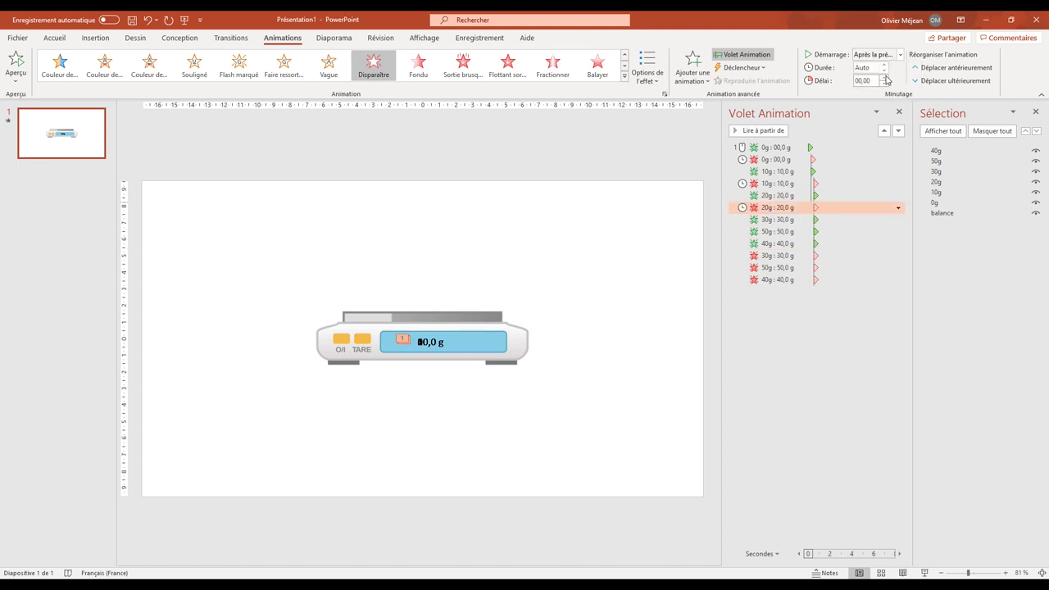
Step: Chain the 30,0 g and 40,0 g readouts: entrances With Previous, exits moved after their entrances
left_click(770, 220)
left_click(776, 232)
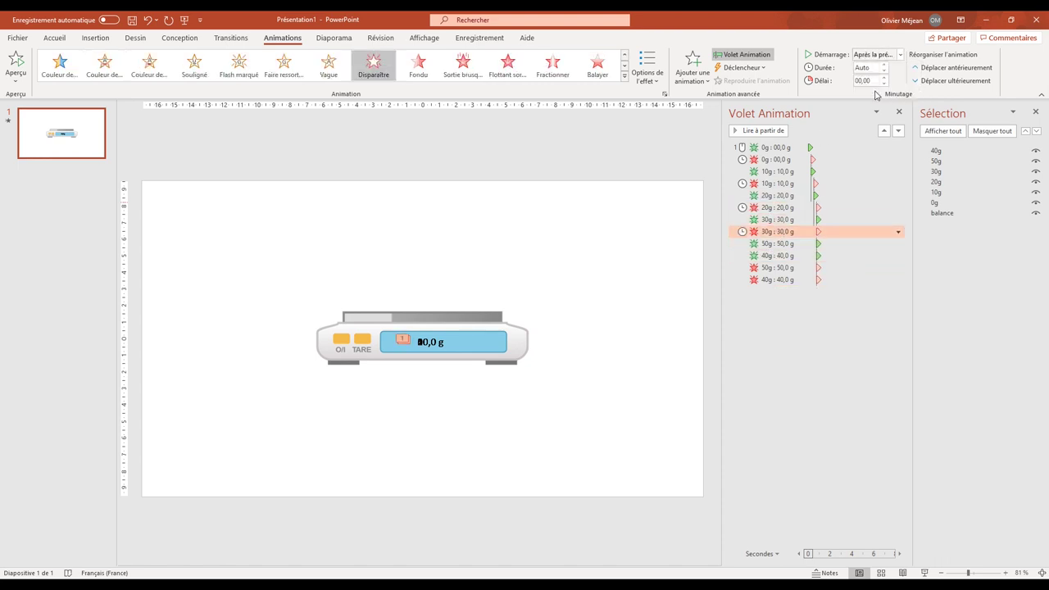
left_click_drag(776, 256, 776, 243)
left_click(776, 231)
left_click(775, 243)
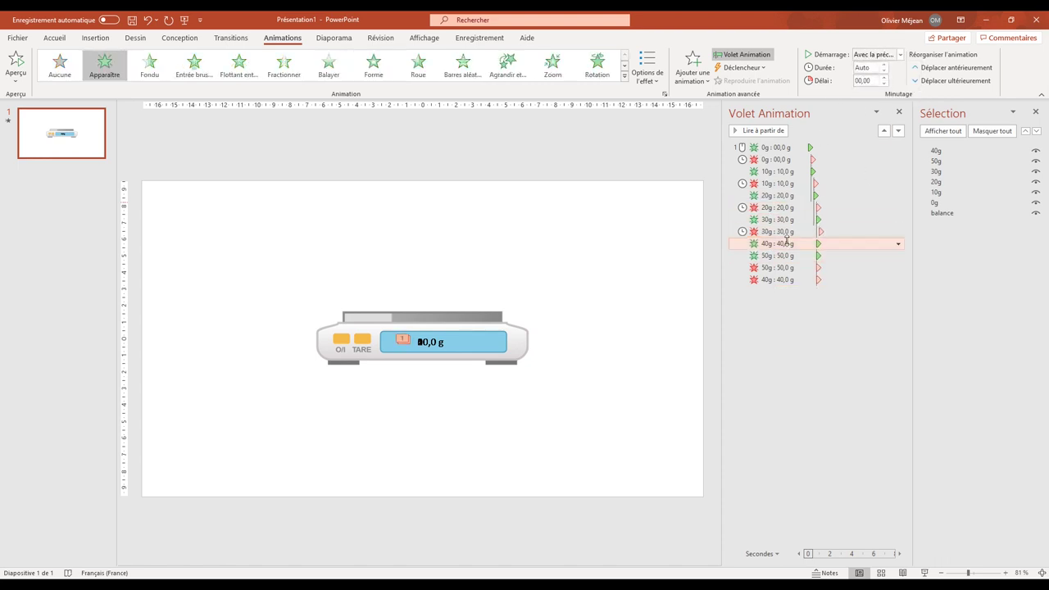
left_click(878, 55)
left_click(870, 79)
left_click_drag(776, 280, 775, 258)
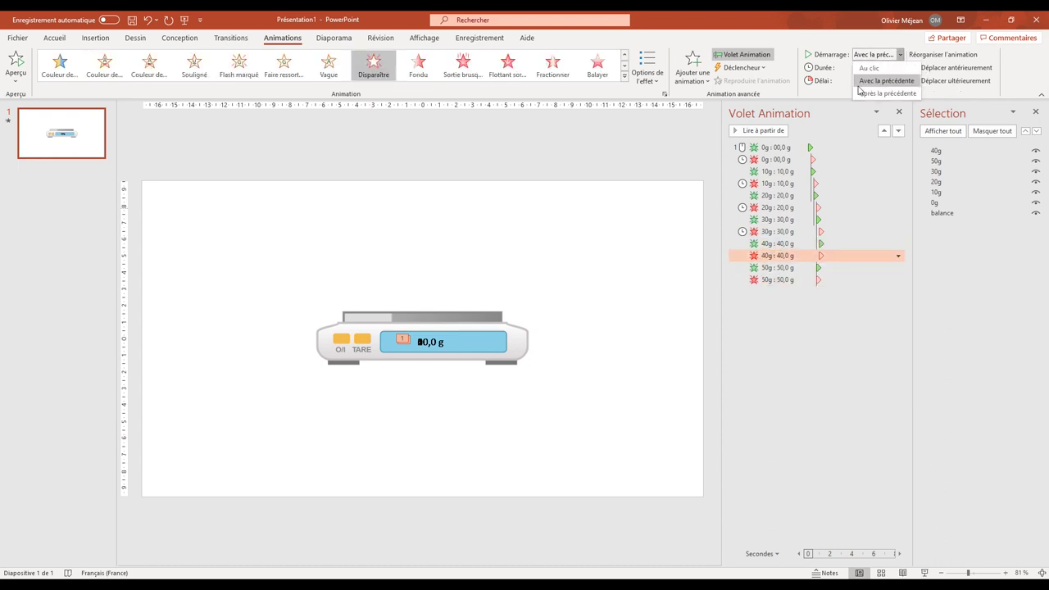
Step: Delete the unneeded 50,0 g exit animation and start the slideshow to test the count-up
left_click(775, 268)
left_click(776, 280)
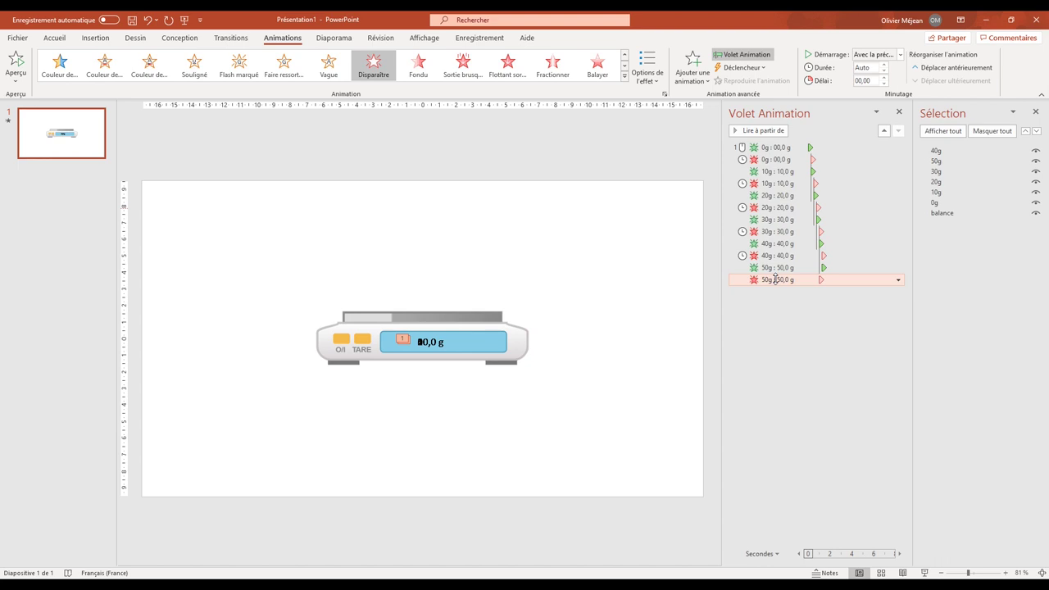
key("Delete")
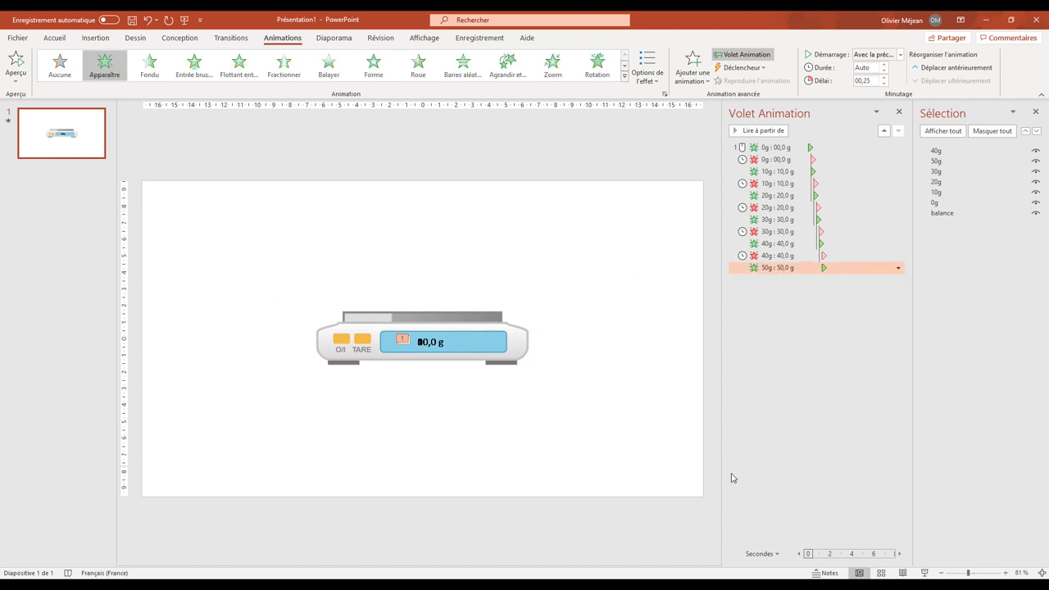
left_click(923, 573)
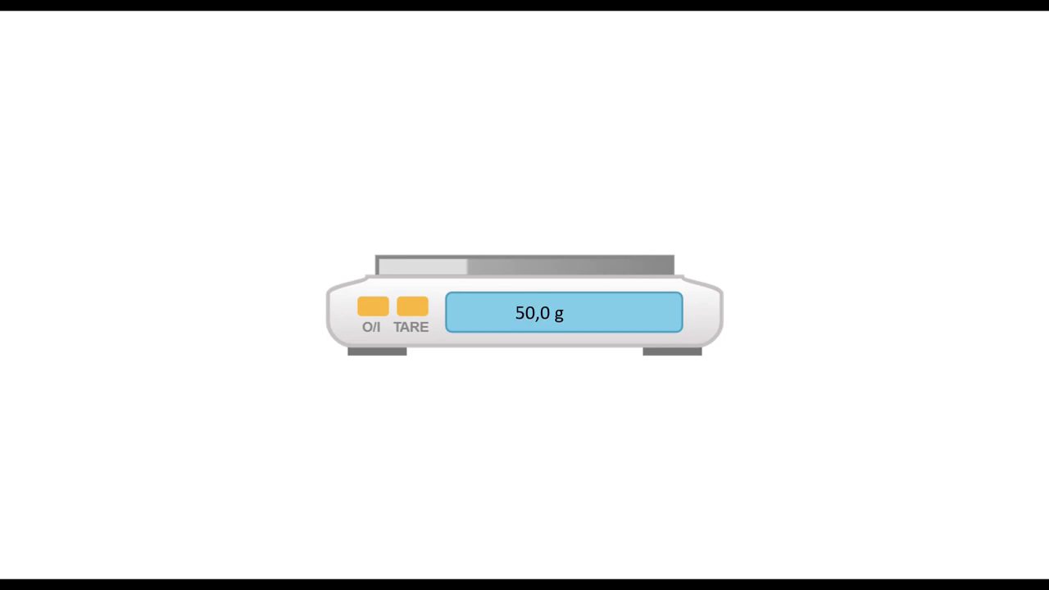
Step: Exit the slideshow with Esc after the scale reaches 50,0 g, returning to editing view
key("Escape")
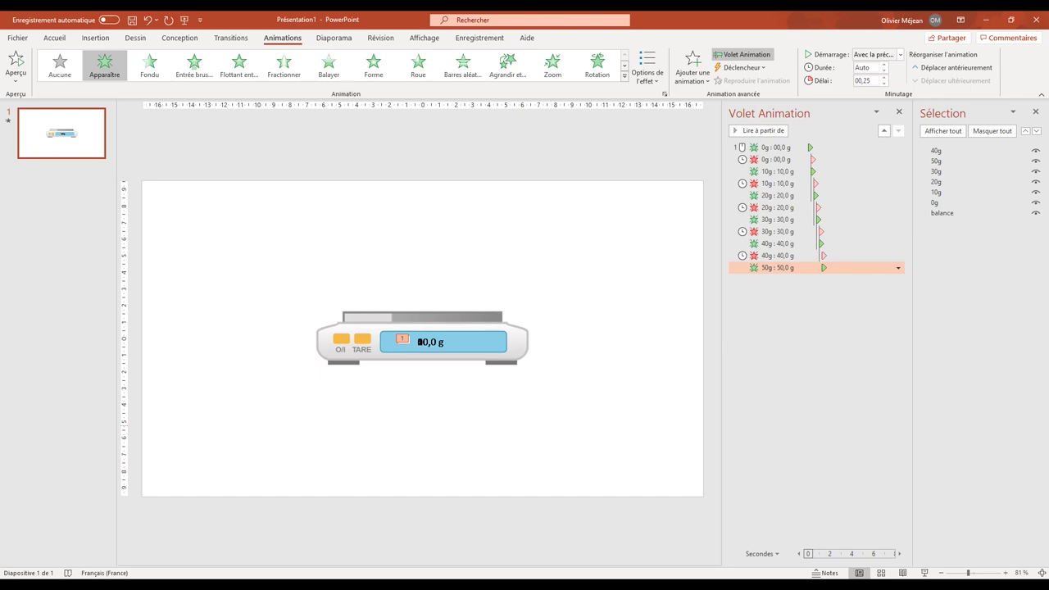